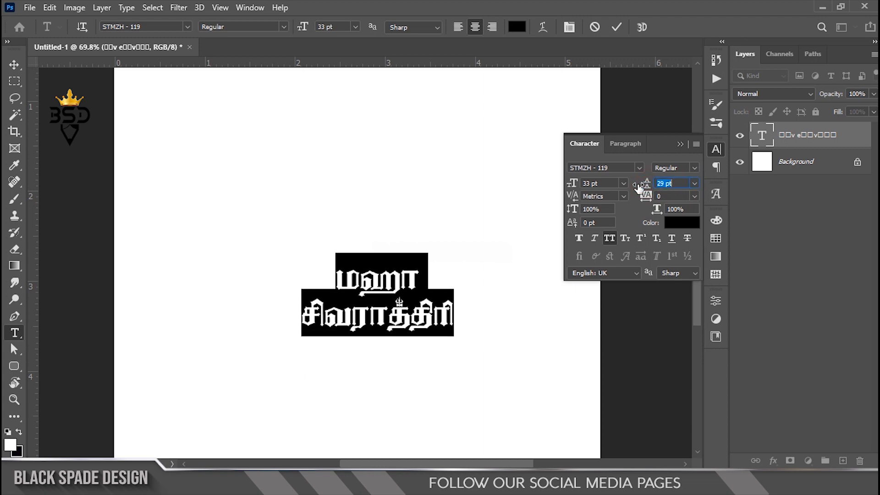
Step: Commit the Tamil title text, enlarge it to about 50.65 pt and reposition it near the middle of the canvas
left_click(616, 27)
key("v")
left_click_drag(384, 293, 356, 285)
key("ctrl+t")
left_click_drag(419, 243, 466, 224)
left_click_drag(341, 288, 349, 288)
key("Return")
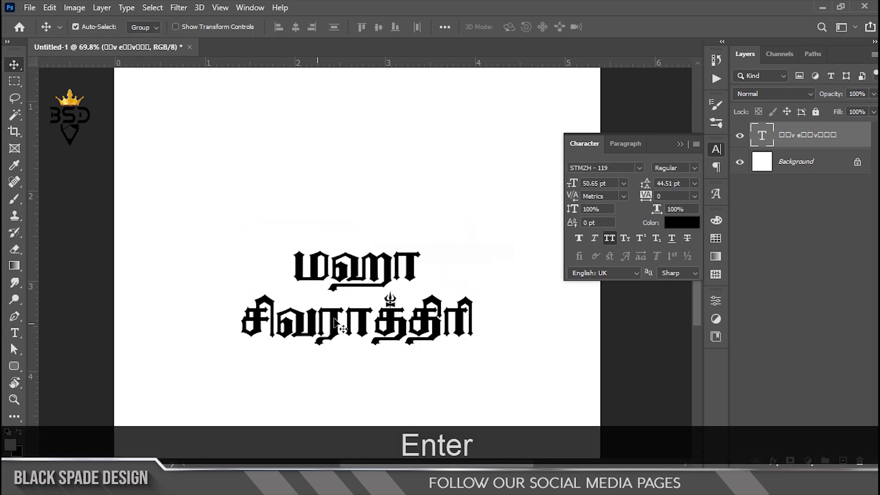
Step: Draw a rounded rectangle about 267 × 431 px above and over the title's upper word, and fill it with black
scroll(351, 289, "up", 3)
scroll(276, 208, "up", 2)
key("space")
left_click_drag(275, 209, 262, 260)
scroll(264, 257, "down", 7)
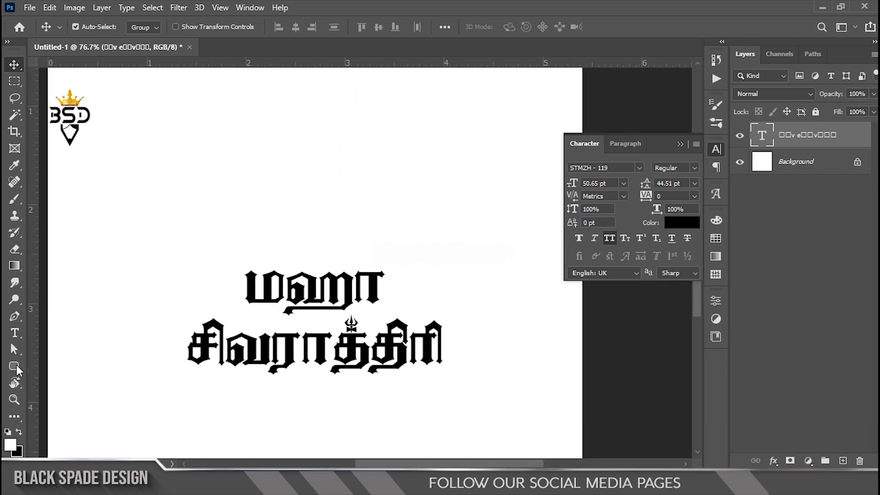
left_click(16, 366)
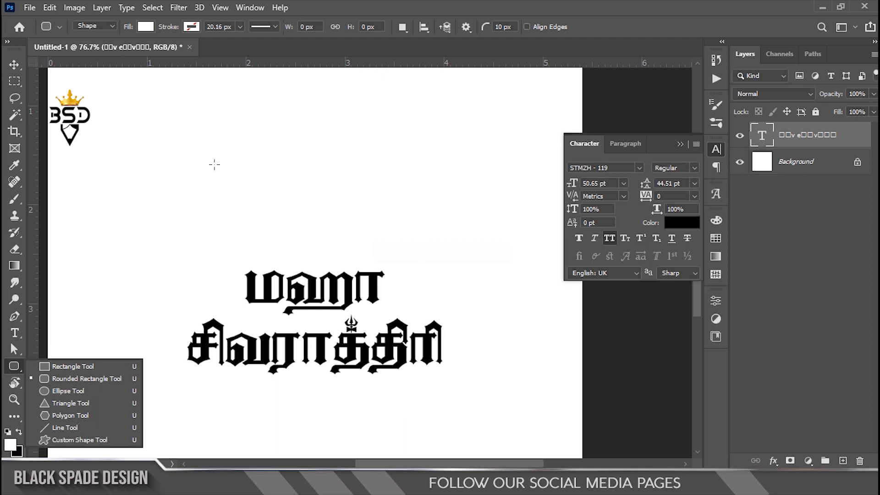
left_click_drag(244, 105, 377, 318)
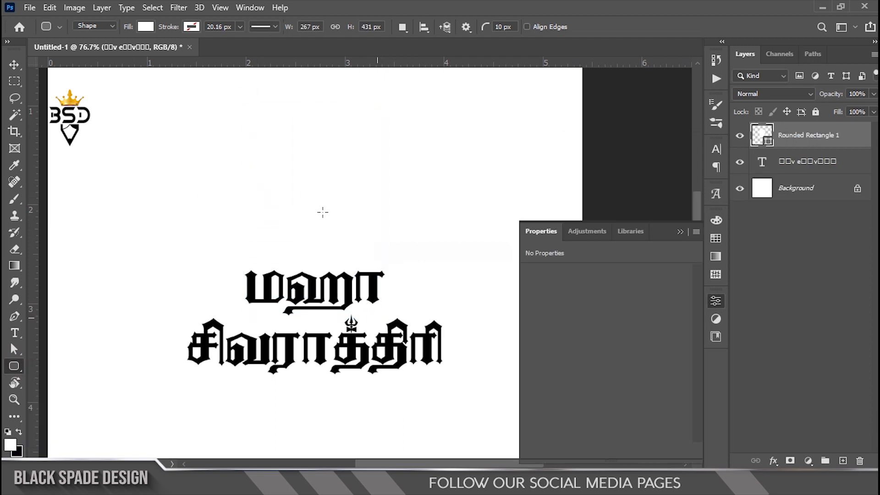
left_click(567, 368)
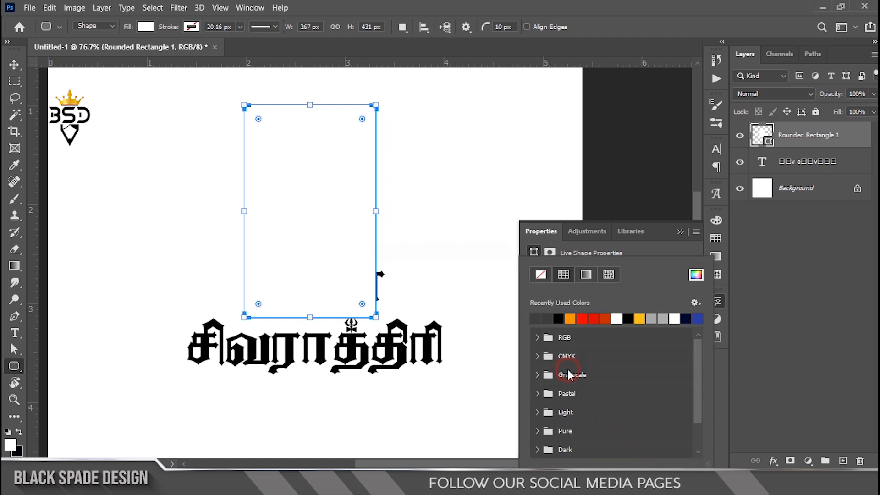
left_click(557, 317)
left_click(677, 234)
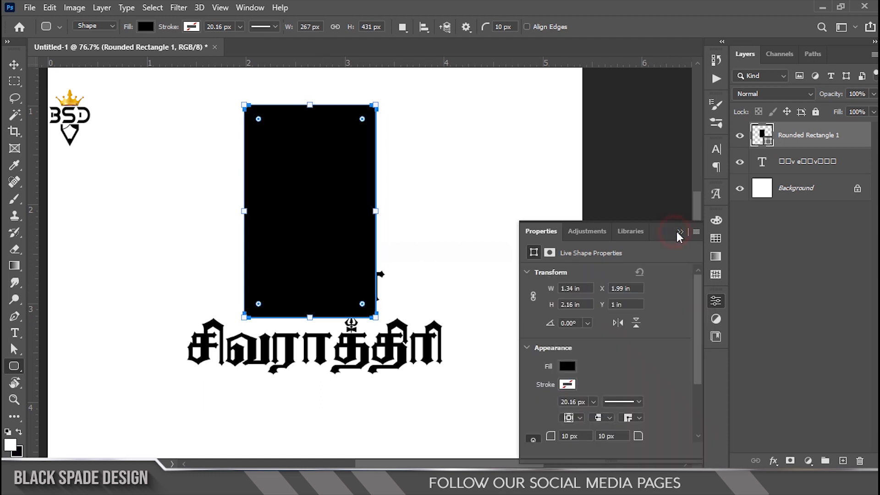
left_click(680, 232)
Step: Fully round the rectangle's corners into semicircular ends and stretch it downward to about 523 px high
scroll(325, 159, "up", 2)
left_click_drag(240, 106, 359, 294)
left_click_drag(307, 351, 307, 405)
scroll(286, 276, "up", 3)
left_click_drag(297, 273, 318, 366)
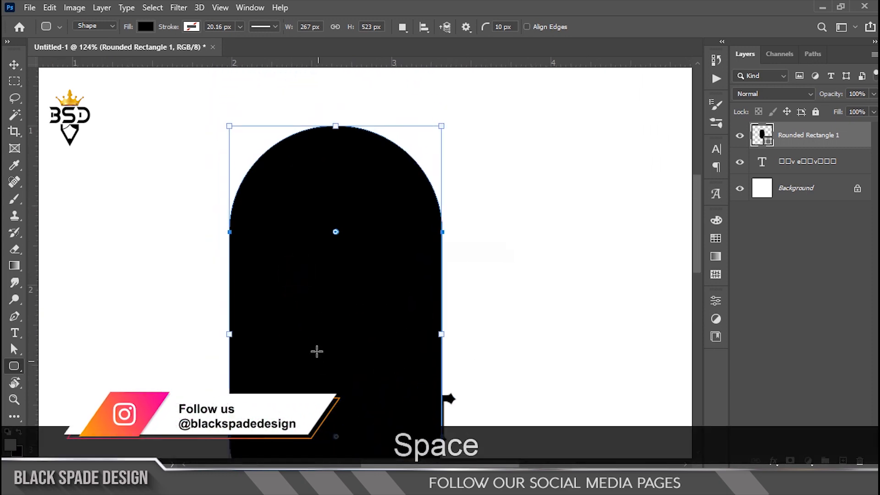
scroll(308, 325, "down", 2)
scroll(304, 285, "up", 2)
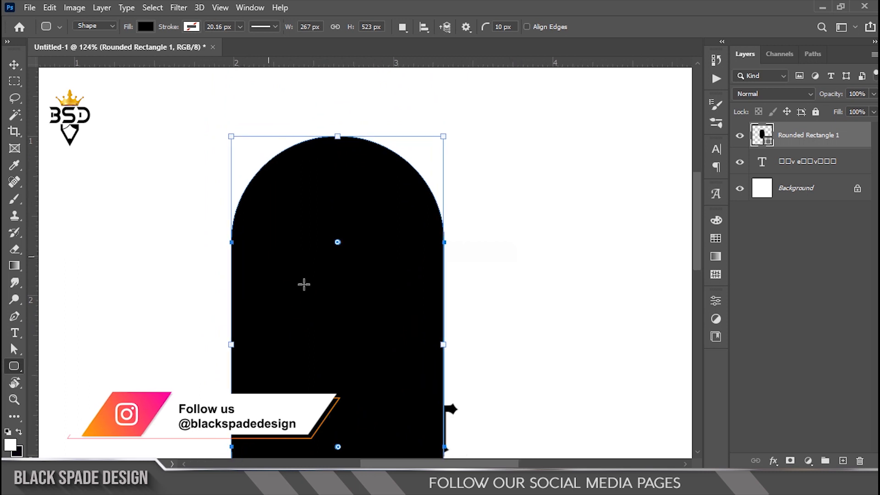
Step: Remove the rounded shape's fill and give it a black stroke
left_click(715, 302)
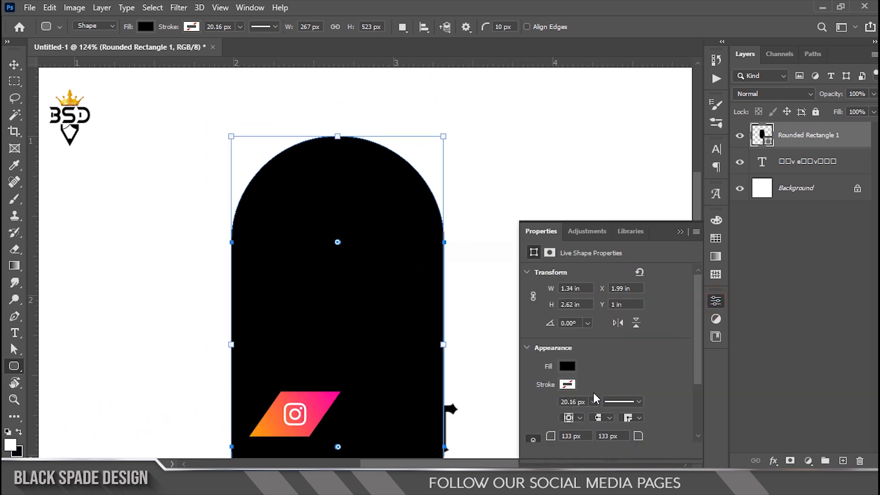
left_click(571, 384)
left_click(541, 274)
left_click(570, 383)
left_click(570, 383)
left_click(536, 318)
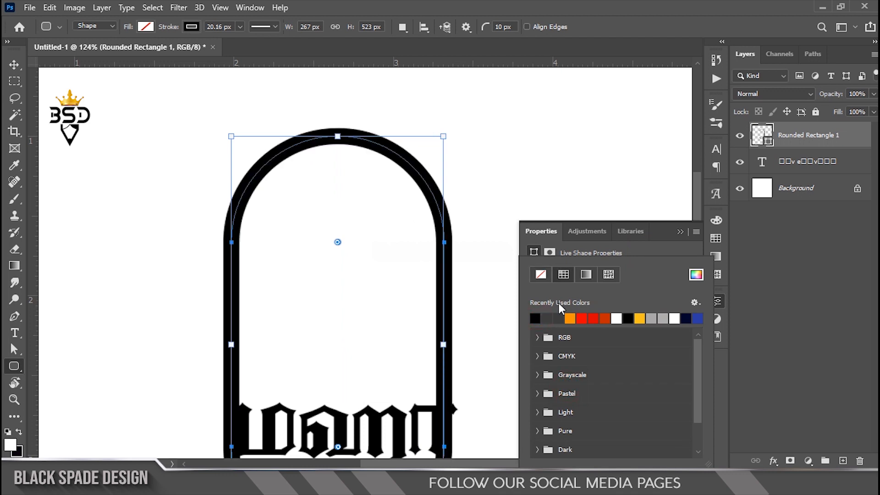
left_click(678, 232)
Step: Narrow the outline to about 249 px wide so its sides line up with the upper word's outer letter stems
scroll(331, 279, "up", 2)
key("space")
left_click_drag(352, 336, 371, 171)
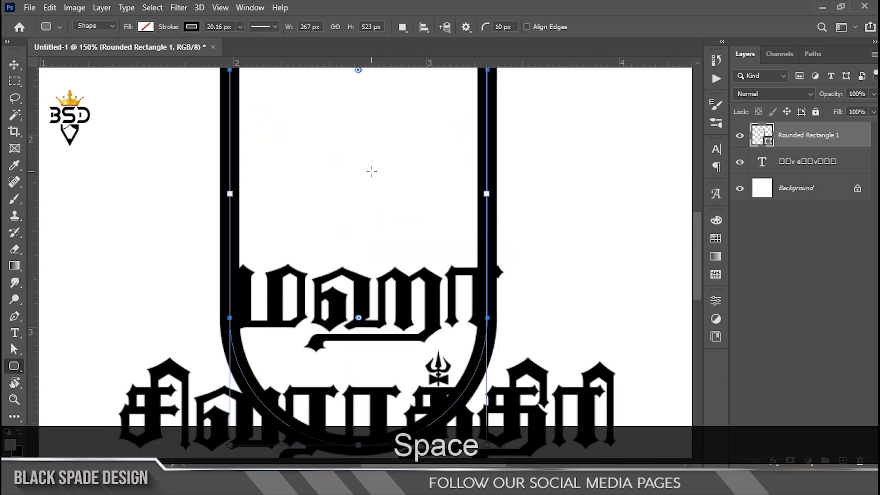
left_click_drag(227, 193, 250, 187)
scroll(236, 192, "up", 3)
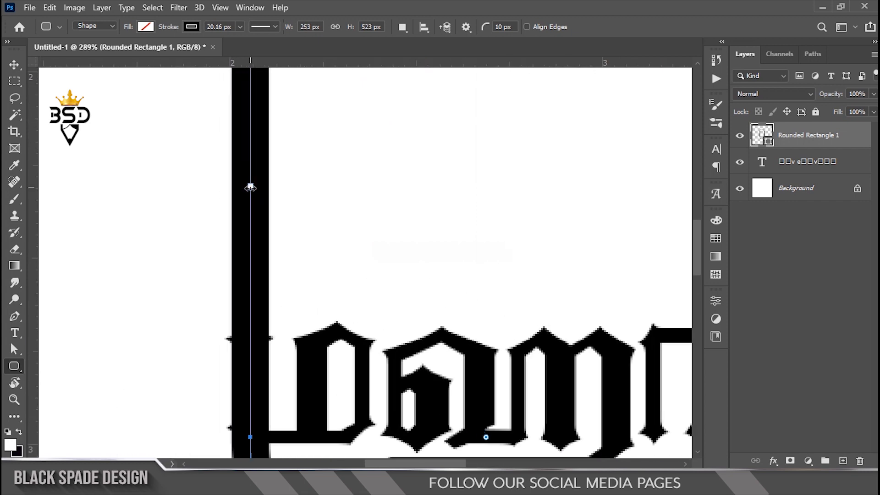
scroll(251, 187, "down", 3)
left_click_drag(552, 185, 544, 183)
Step: Thin the outline's stroke to about 17.95 px and toggle its visibility to compare it with the letter stems
left_click(716, 300)
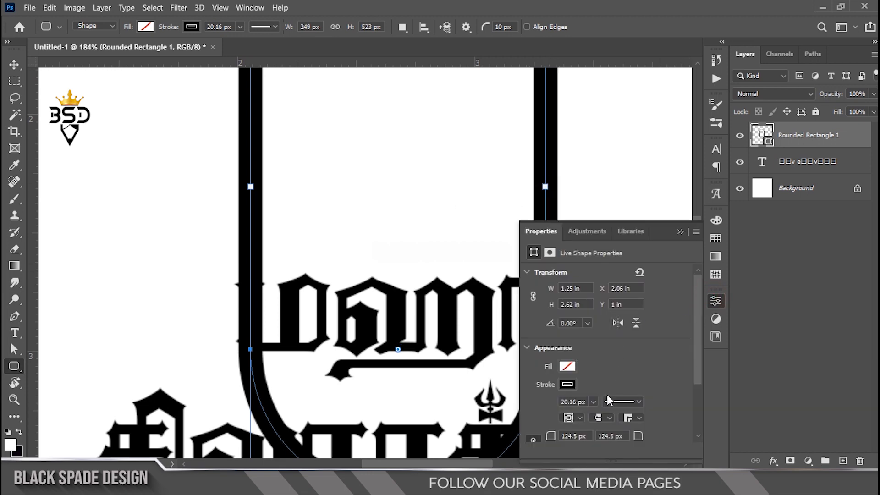
left_click_drag(593, 416, 593, 419)
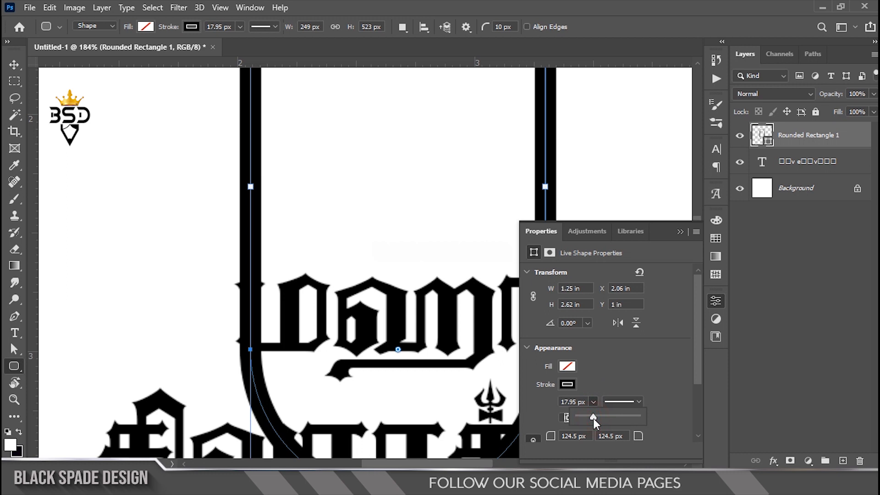
left_click(678, 234)
key("v")
left_click(740, 135)
left_click(740, 136)
left_click(739, 135)
left_click(740, 135)
scroll(364, 285, "up", 3)
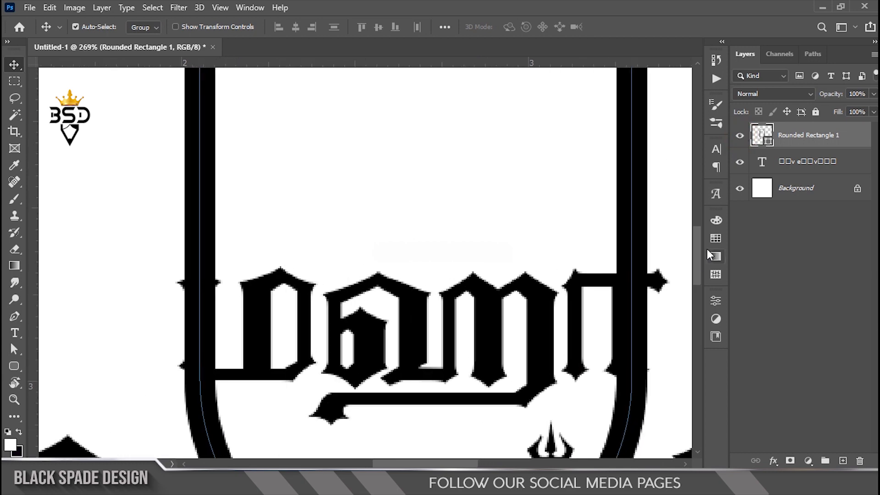
Step: Set the outline's stroke width to 17 px
left_click(715, 302)
type("17")
key("Return")
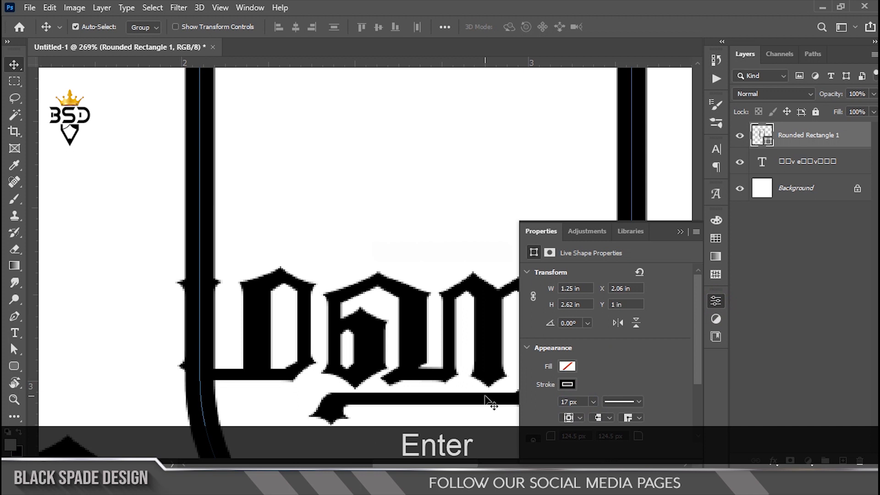
left_click(679, 228)
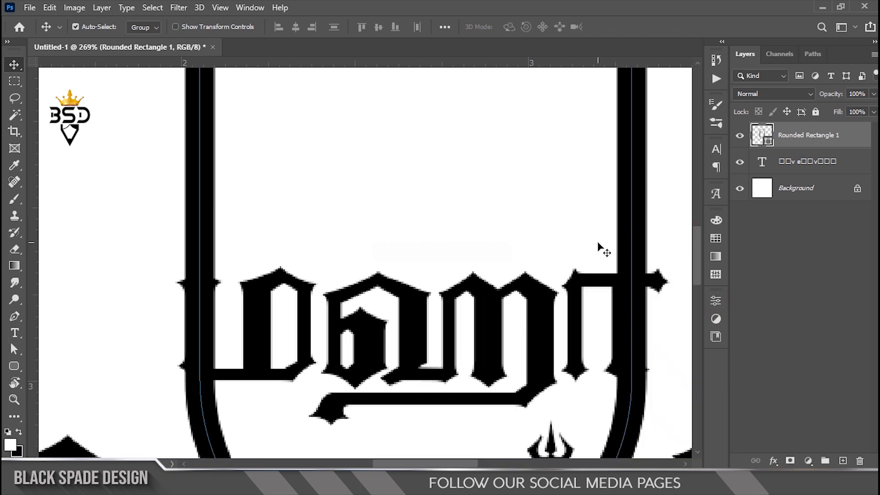
Step: Free-transform the outline to 99.20% width so its right side sits on the last letter's stem, and apply it
key("ctrl+t")
left_click_drag(632, 142, 630, 141)
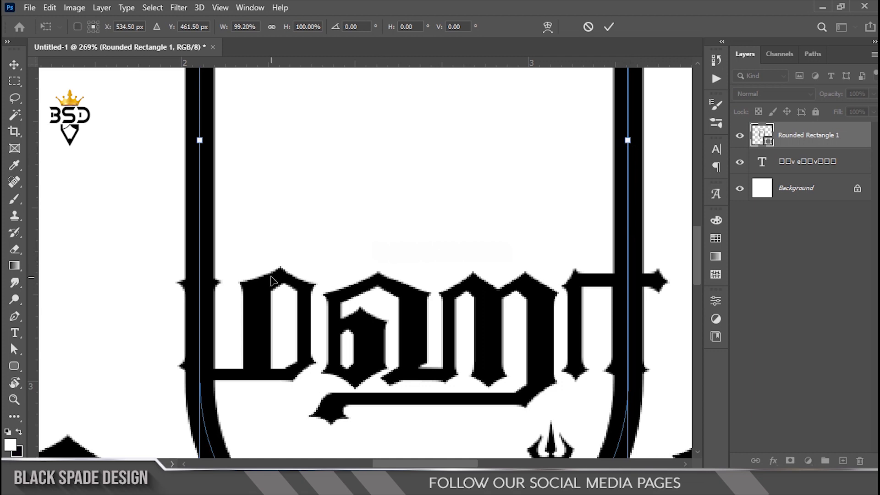
scroll(257, 257, "down", 5)
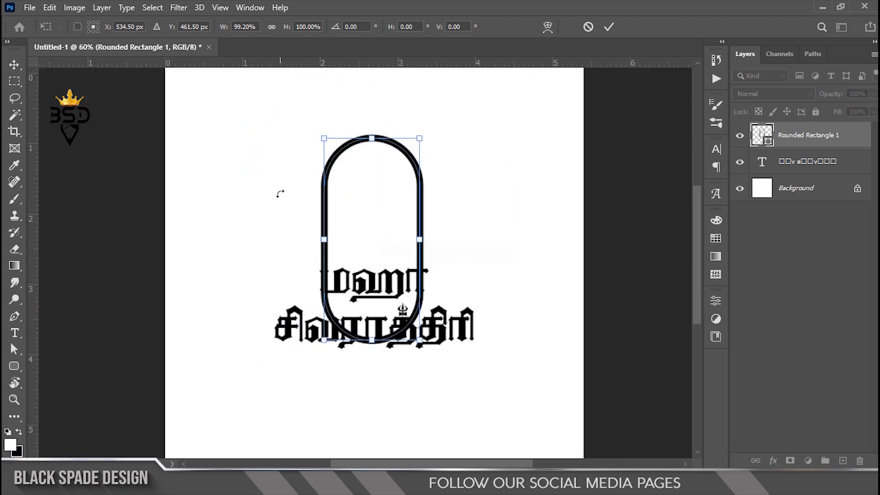
scroll(395, 224, "up", 3)
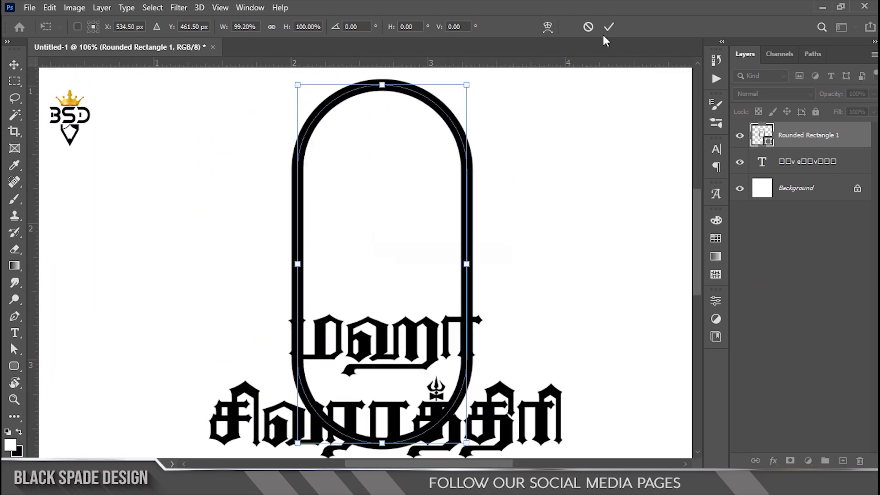
left_click(608, 27)
Step: Duplicate the outline layer, hide the copy and add a layer mask to the original
scroll(437, 305, "up", 3)
scroll(417, 302, "down", 2)
key("ctrl+j")
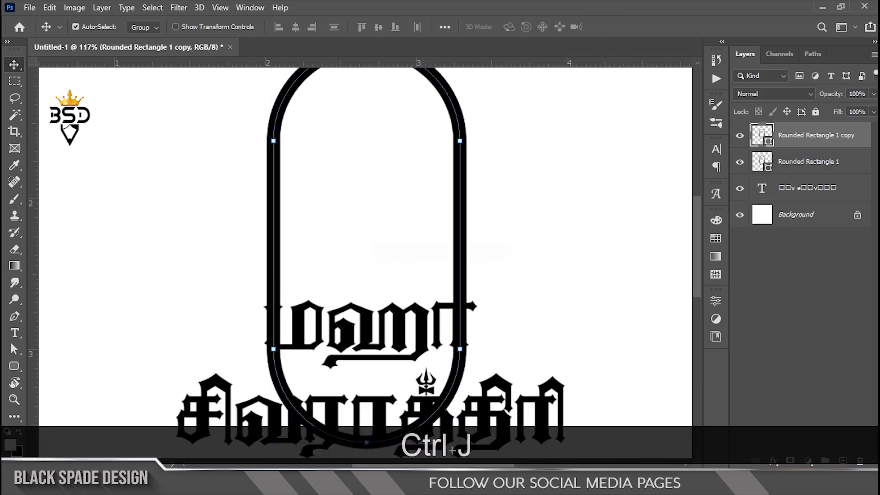
left_click(739, 136)
left_click(790, 165)
left_click(789, 460)
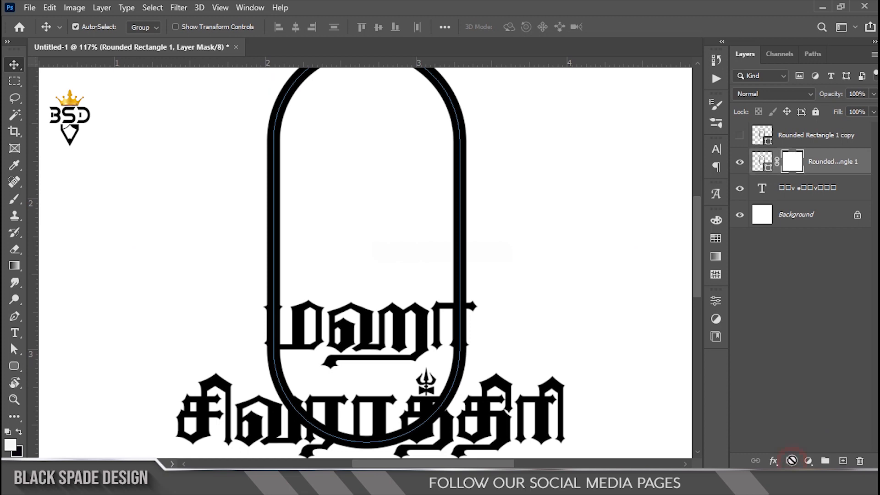
Step: Mask out the lower part of the original outline where it crosses the title, using a rectangular selection
scroll(390, 306, "up", 1)
left_click(11, 83)
scroll(212, 169, "down", 3)
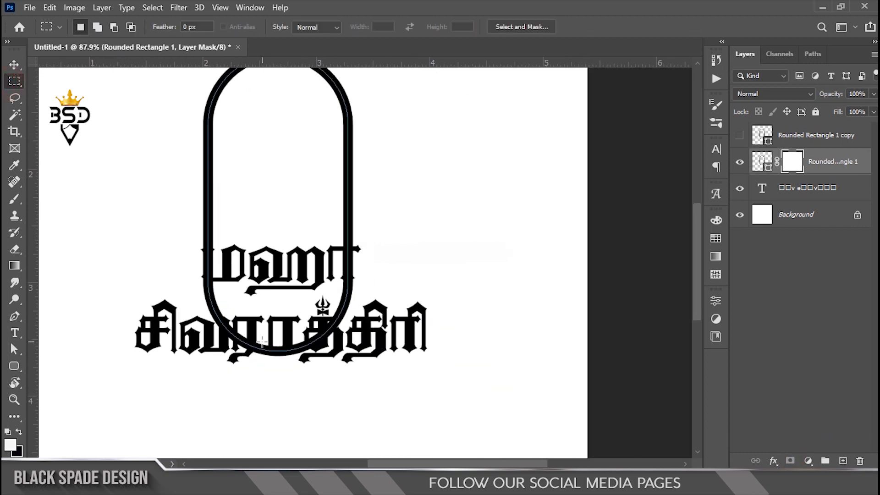
left_click_drag(421, 396, 137, 269)
key("Delete")
Step: Mask out the remaining outline ends overlapping the first and last letters of the upper word
scroll(205, 263, "up", 7)
scroll(205, 263, "up", 3)
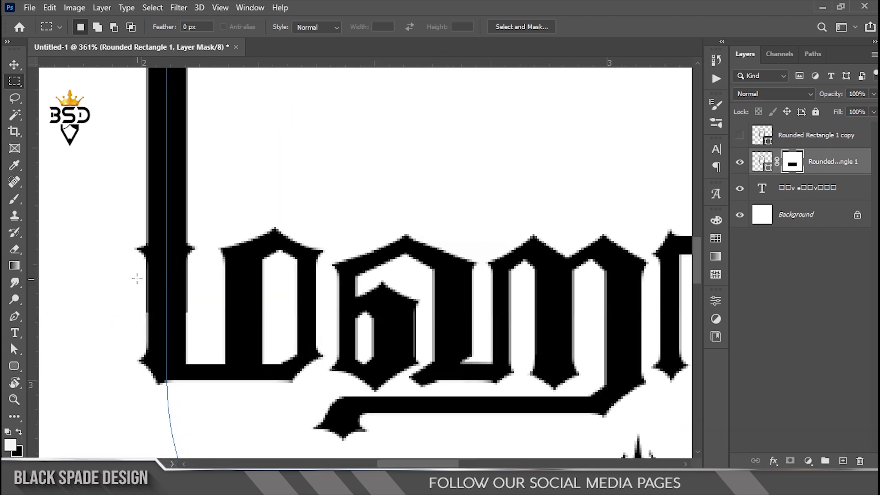
scroll(136, 279, "up", 2)
left_click_drag(93, 240, 239, 364)
key("Delete")
scroll(238, 363, "down", 3)
key("space")
left_click_drag(379, 317, 113, 230)
left_click_drag(535, 351, 308, 334)
key("Delete")
Step: Show the hidden outline copy again and select its layer
scroll(290, 183, "down", 4)
key("space")
scroll(308, 332, "down", 2)
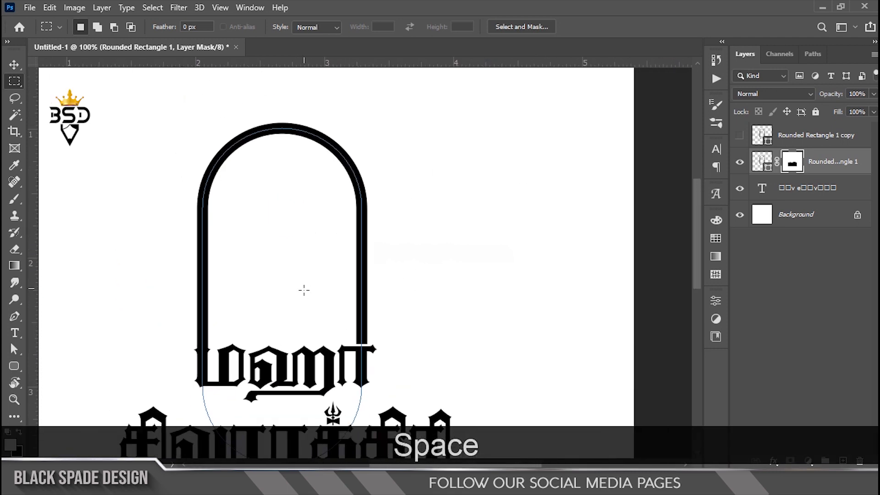
key("v")
scroll(268, 224, "up", 2)
key("space")
left_click_drag(263, 245, 264, 276)
scroll(258, 202, "up", 2)
key("space")
left_click(740, 136)
left_click(795, 137)
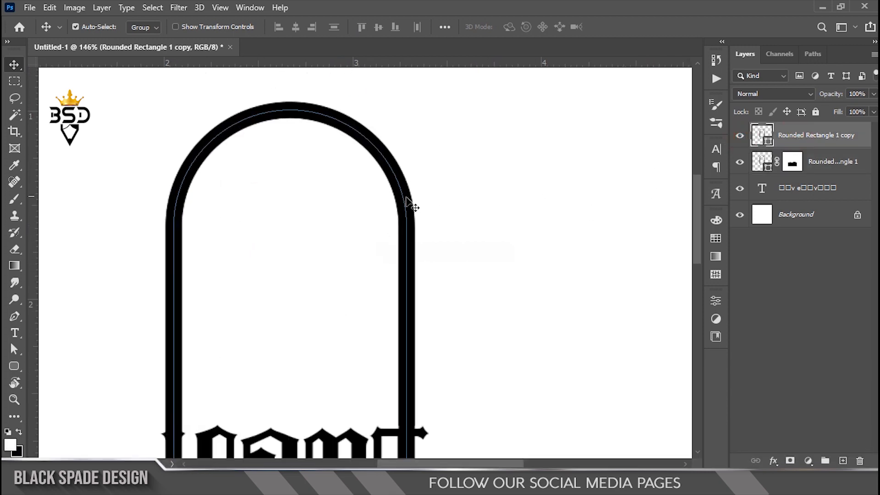
Step: Remove the copy's stroke and fill the shape with black
scroll(406, 197, "down", 3)
left_click(716, 302)
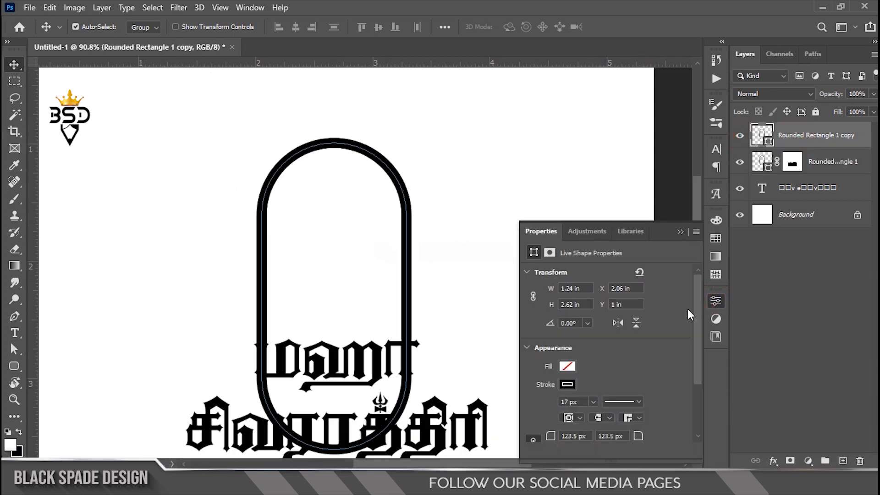
left_click(568, 384)
left_click(650, 255)
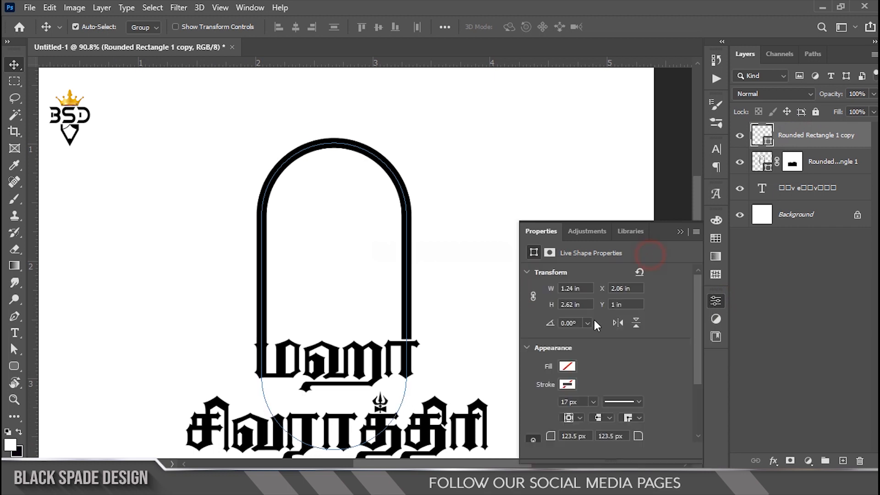
left_click(566, 367)
left_click(563, 274)
left_click(683, 235)
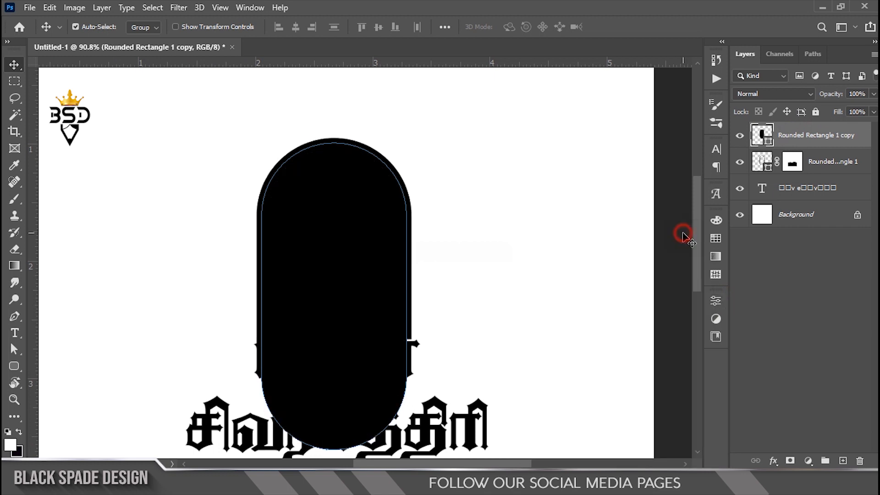
Step: Scale the black copy down about its centre to about 83.46%
scroll(388, 183, "up", 2)
key("ctrl+t")
left_click_drag(417, 133, 380, 160)
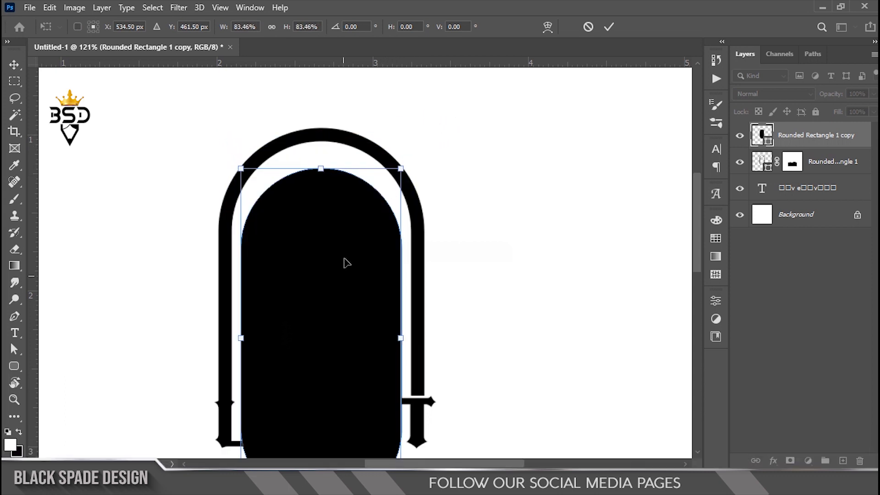
Step: Nudge the scaled black shape up about 22 px to even out the gap inside the arch
scroll(353, 247, "up", 1)
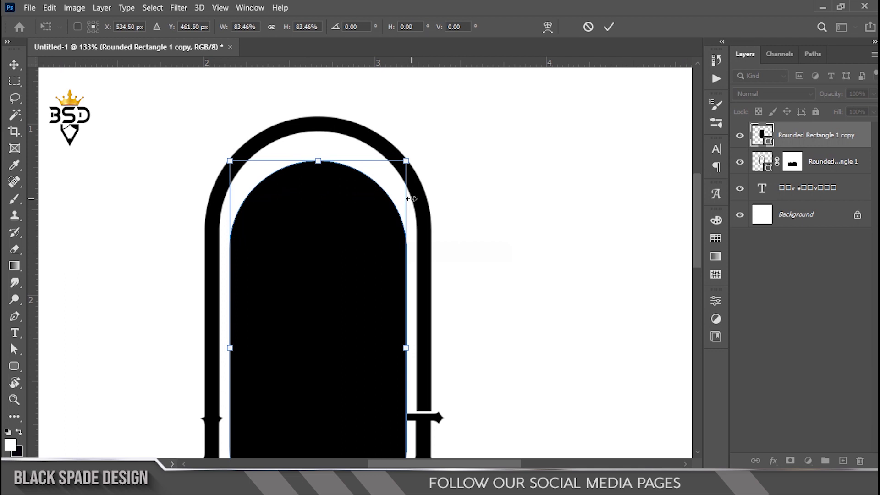
key("Up")
key("Up")
key("Up")
key("Up")
key("Up")
key("Up")
key("Up")
key("Up")
key("Up")
key("Up")
key("Up")
key("Up")
key("Up")
key("Up")
key("Up")
key("Up")
key("Up")
key("Up")
key("Up")
key("Up")
key("Up")
key("Up")
scroll(341, 176, "up", 2)
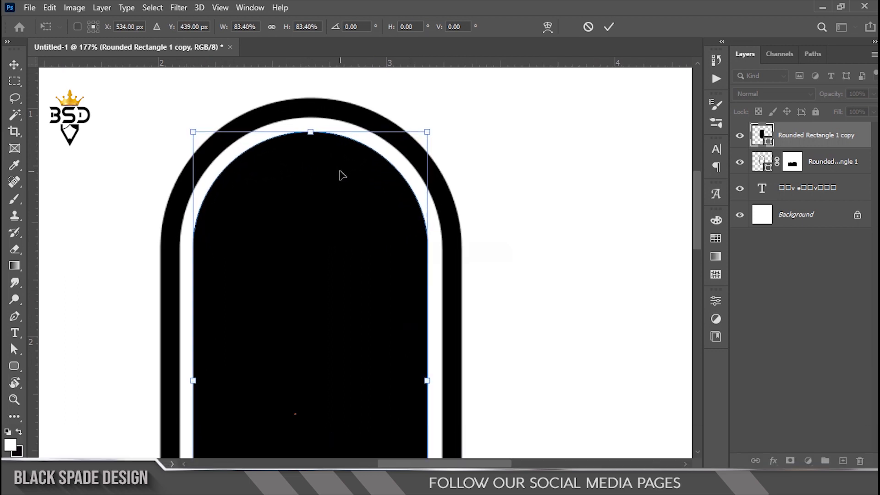
Step: Stretch the black inner shape downward to a height of 84.89% and apply the transformation
scroll(341, 176, "down", 3)
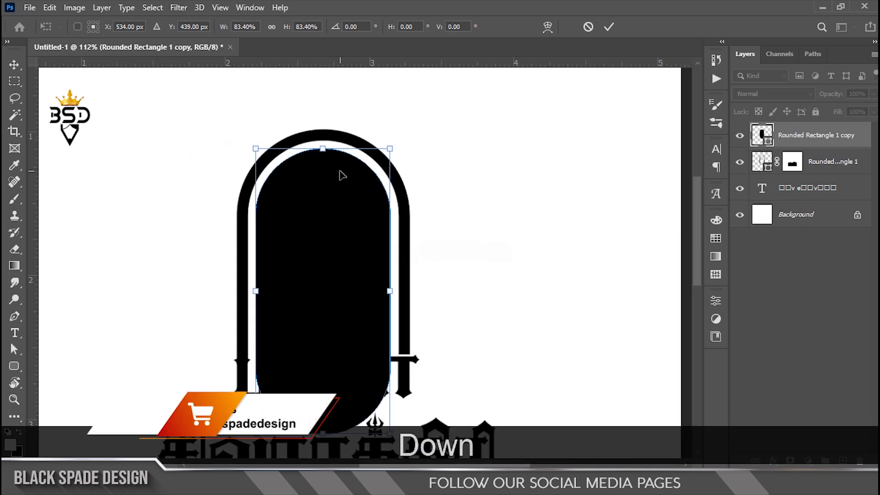
scroll(341, 176, "down", 2)
left_click_drag(325, 388, 325, 391)
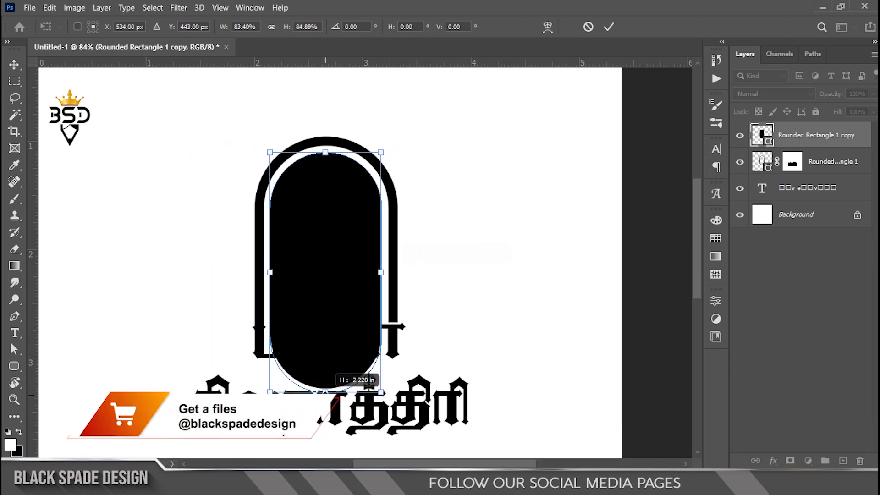
scroll(350, 210, "up", 2)
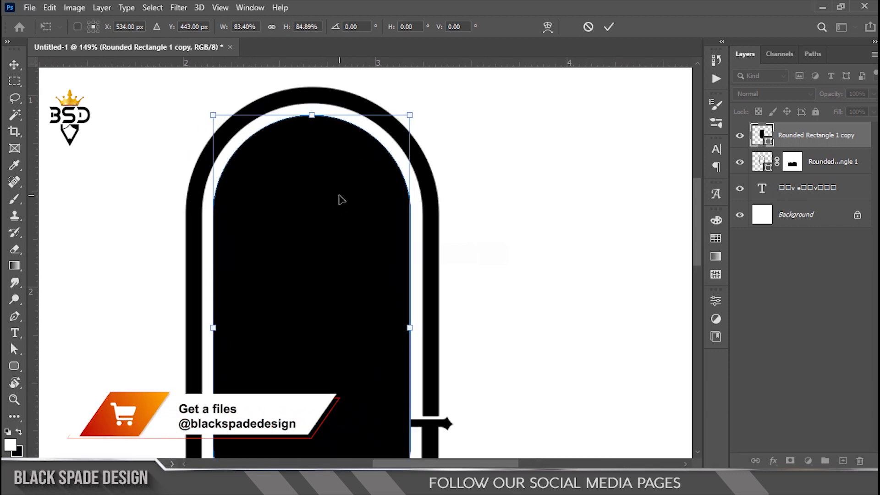
left_click(607, 31)
Step: Centre the black shape horizontally and vertically on the arched outline, using the outline's loaded selection as reference
scroll(277, 139, "up", 1)
left_click_drag(309, 246, 310, 244)
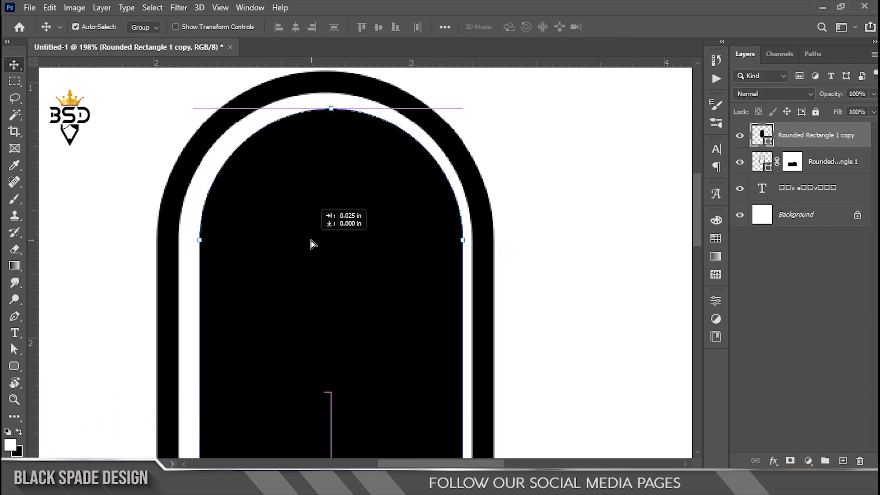
left_click(768, 170, "ctrl")
left_click(810, 135)
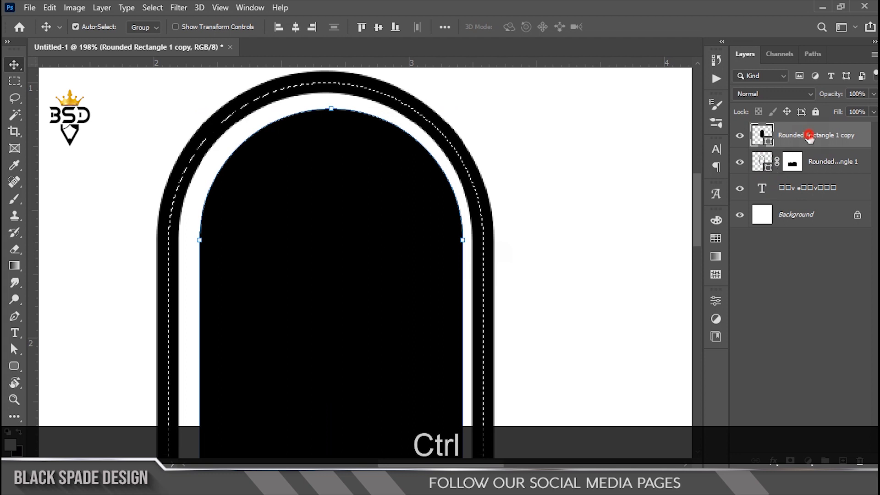
left_click(295, 27)
left_click(379, 28)
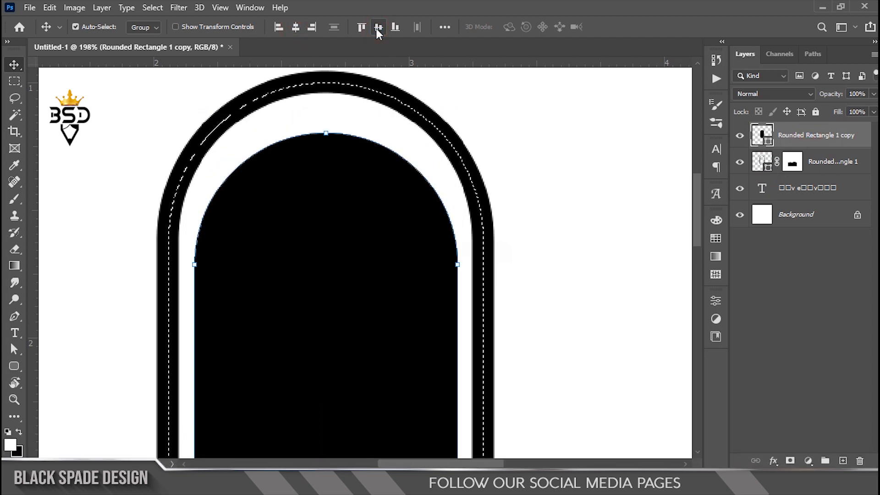
Step: Deselect and nudge the black shape upward until the gap at the arch's top matches the side gaps
key("ctrl+d")
key("Up")
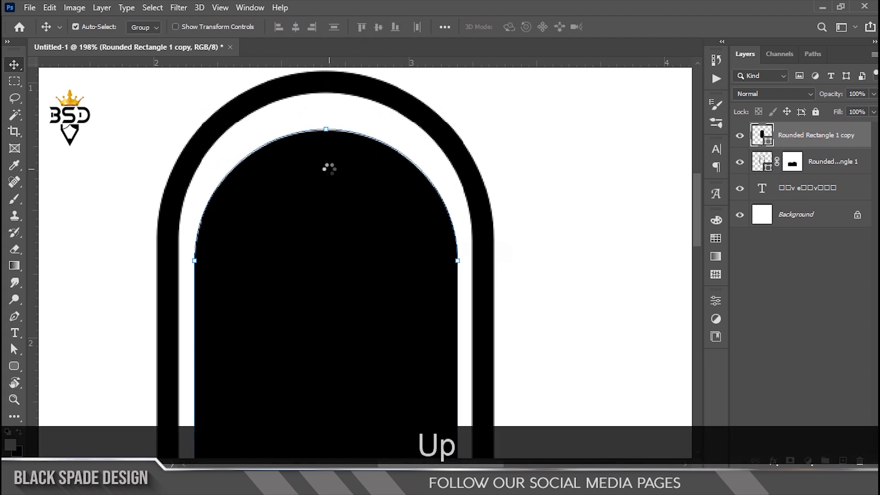
scroll(331, 156, "up", 1)
key("Up")
key("Up")
key("Up")
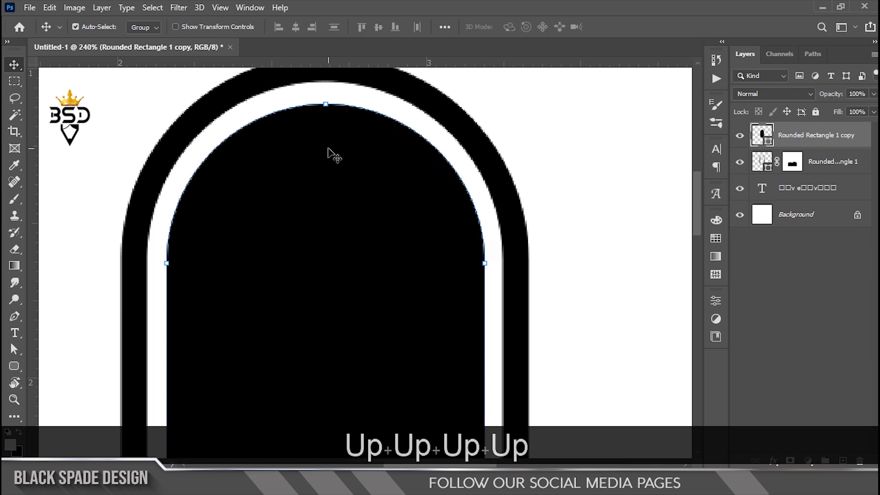
key("Up")
Step: Load the Tamil lettering's outline as a selection while keeping the black shape's layer active
scroll(331, 155, "down", 3)
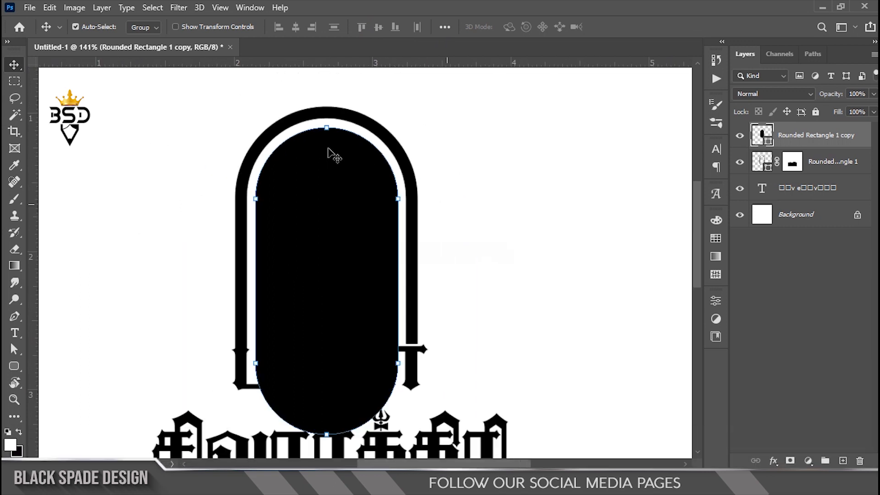
scroll(368, 325, "up", 2)
left_click_drag(336, 336, 333, 285)
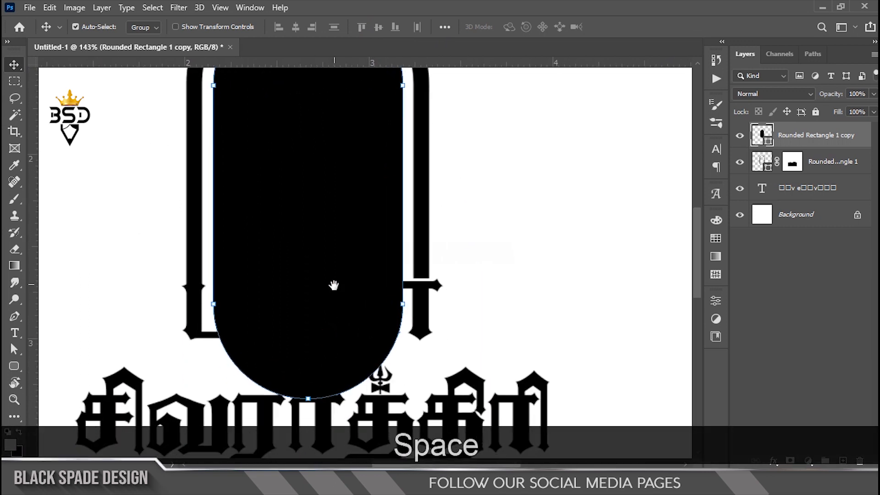
scroll(335, 285, "down", 2)
left_click(740, 188)
left_click(739, 189)
left_click(761, 188, "ctrl")
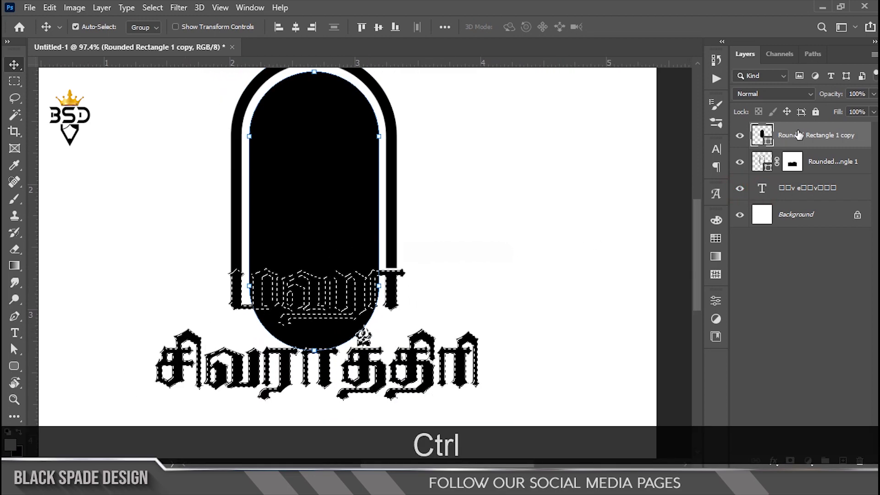
Step: Expand the lettering selection by 5 pixels
scroll(284, 312, "up", 1)
scroll(284, 312, "up", 3)
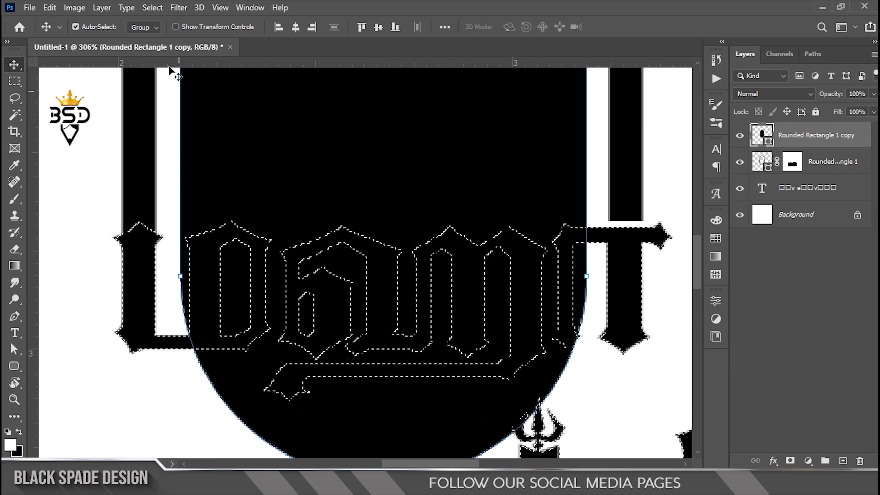
left_click(152, 8)
mouse_move(185, 202)
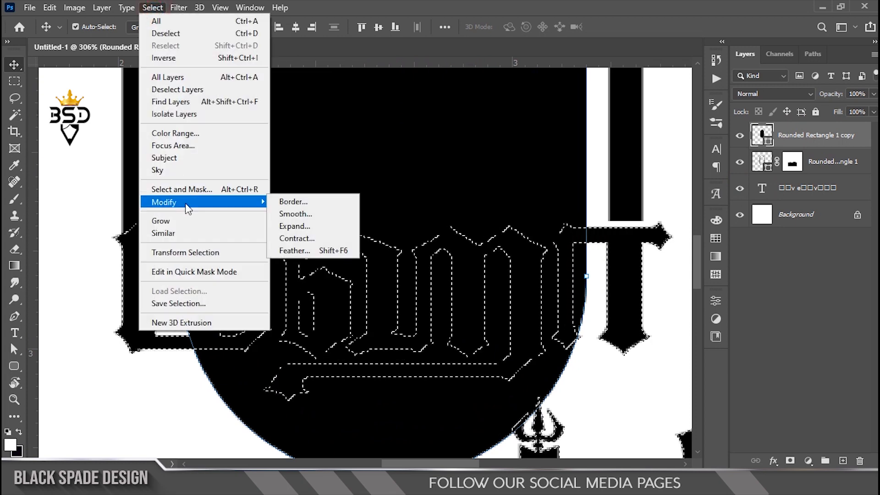
left_click(289, 224)
type("8")
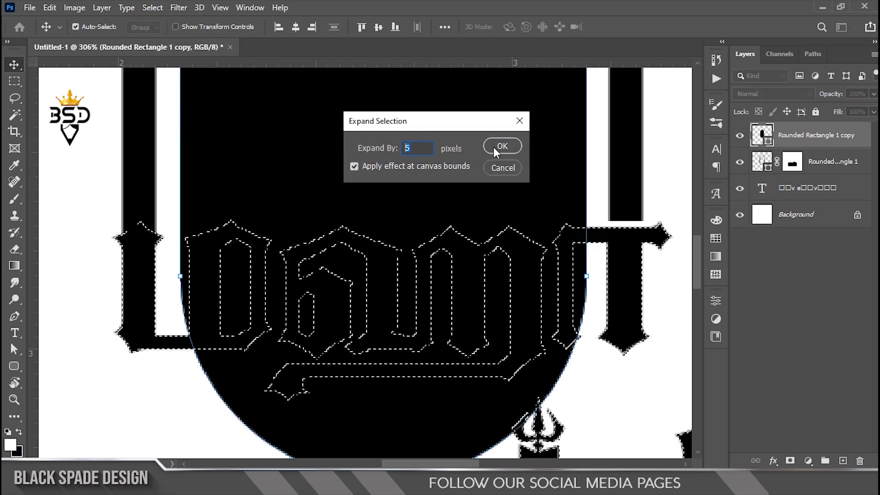
left_click(503, 145)
Step: Add a layer mask to the black shape from the selection and invert it, cutting a gap around the lettering
scroll(412, 190, "down", 2)
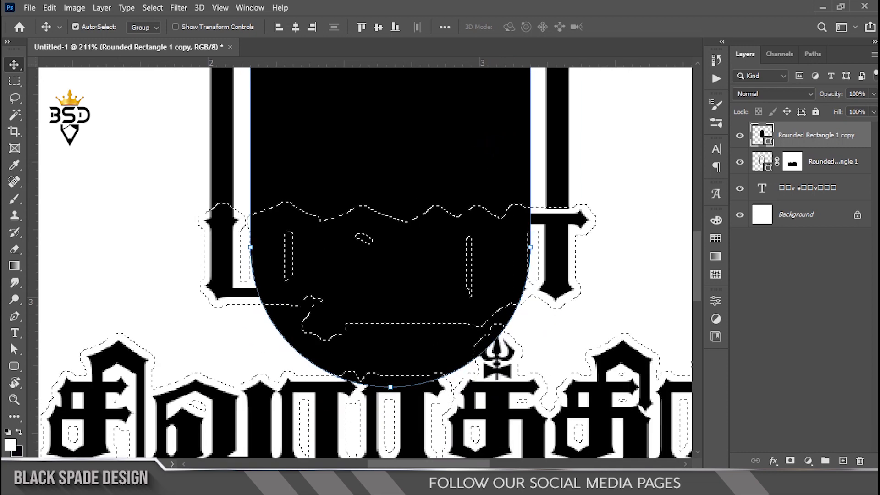
left_click(789, 461)
scroll(455, 307, "down", 3)
key("ctrl+i")
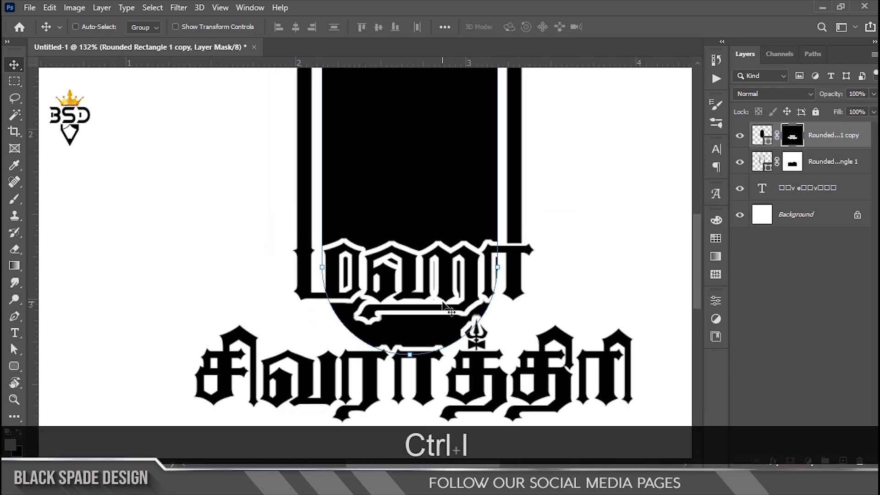
Step: Mask out the lower part of the black shape behind and below the first word with rectangular marquee selections
scroll(433, 283, "up", 3)
key("m")
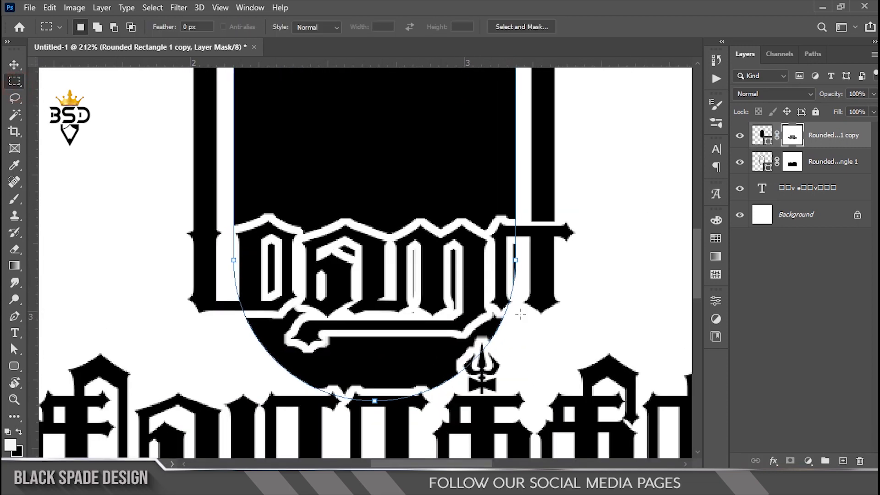
left_click_drag(654, 431, 93, 255)
key("Delete")
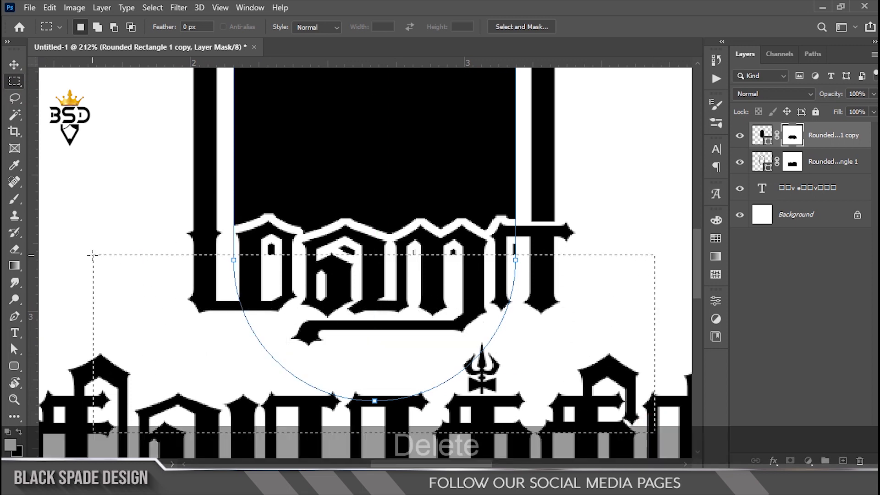
left_click_drag(181, 226, 168, 235)
key("Delete")
scroll(168, 236, "down", 1)
scroll(168, 236, "down", 5)
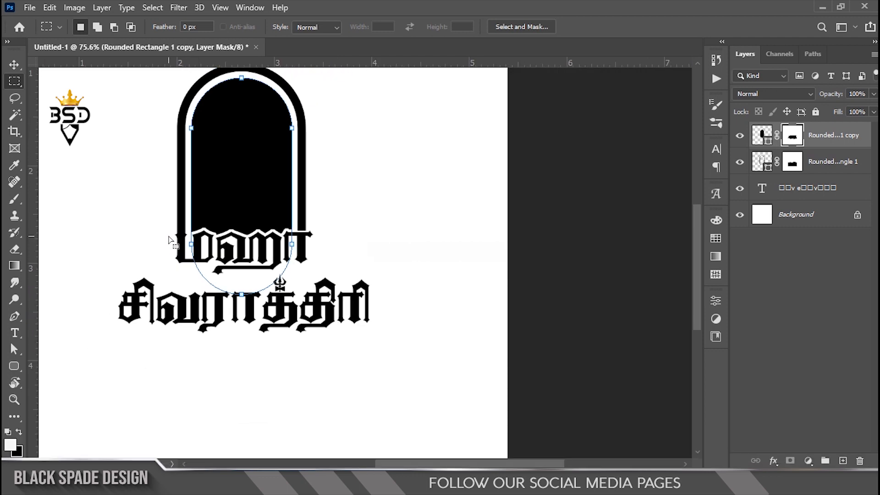
Step: Add a reversed linear black-to-dark-grey Gradient Overlay to the inner shape with 95% opacity and a 0° angle
key("v")
scroll(216, 190, "up", 3)
key("space")
left_click_drag(218, 186, 305, 261)
right_click(307, 225)
left_click(326, 233)
scroll(388, 207, "up", 4)
left_click(774, 459)
left_click(797, 414)
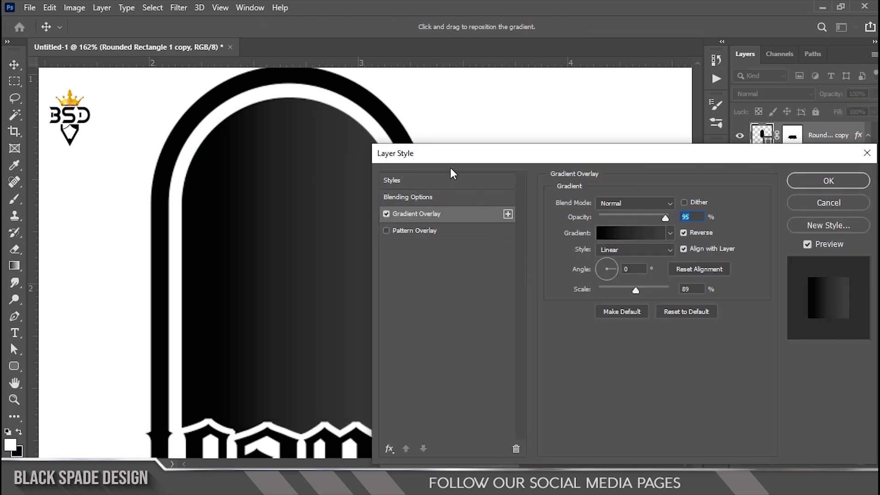
Step: Keep the gradient's custom colours, set the overlay's scale to 108% and apply the layer style
left_click_drag(456, 155, 522, 110)
left_click(696, 193)
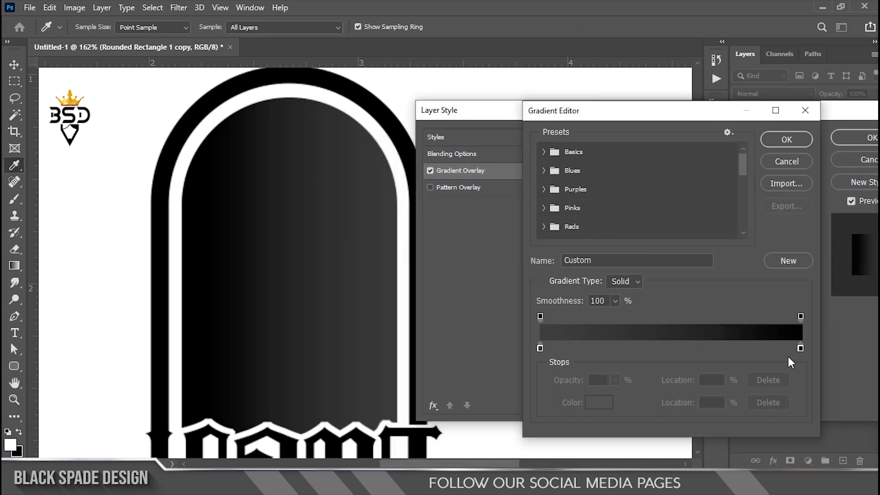
left_click(782, 142)
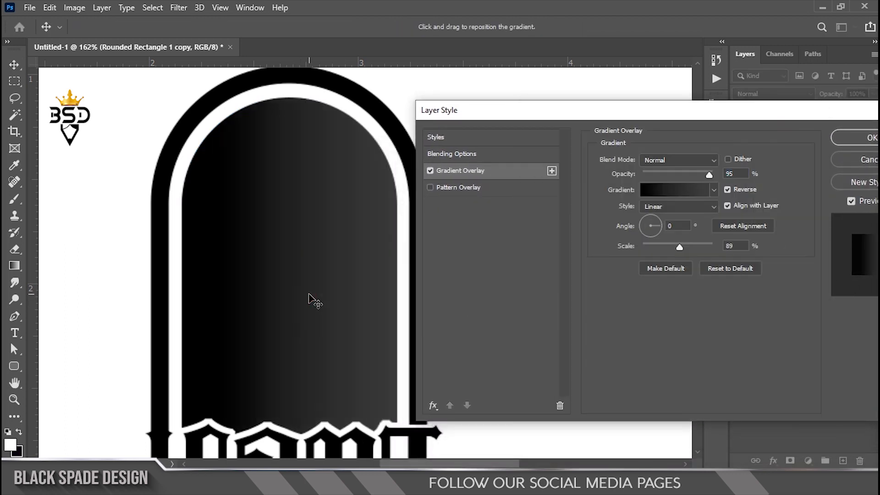
left_click_drag(677, 248, 690, 248)
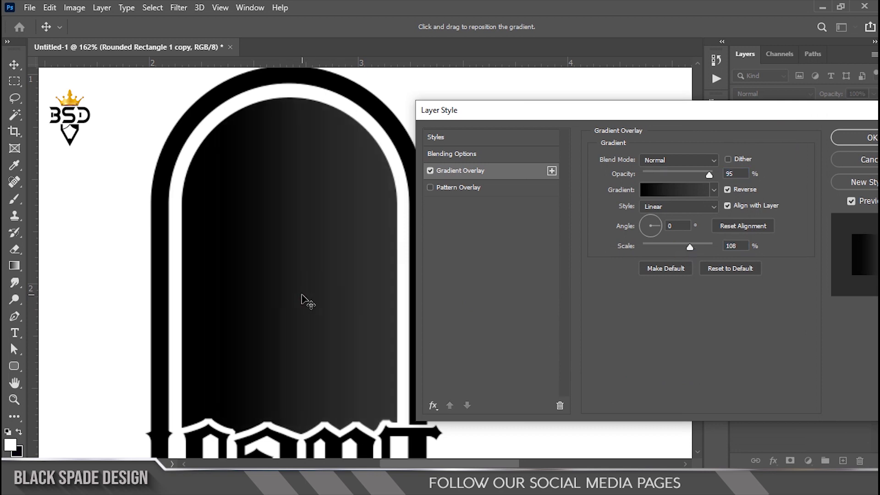
left_click(848, 139)
Step: Paint a rough white horizontal stripe across the inner shape's upper part on a new layer, using the textured brush at size 20
key("ctrl+0")
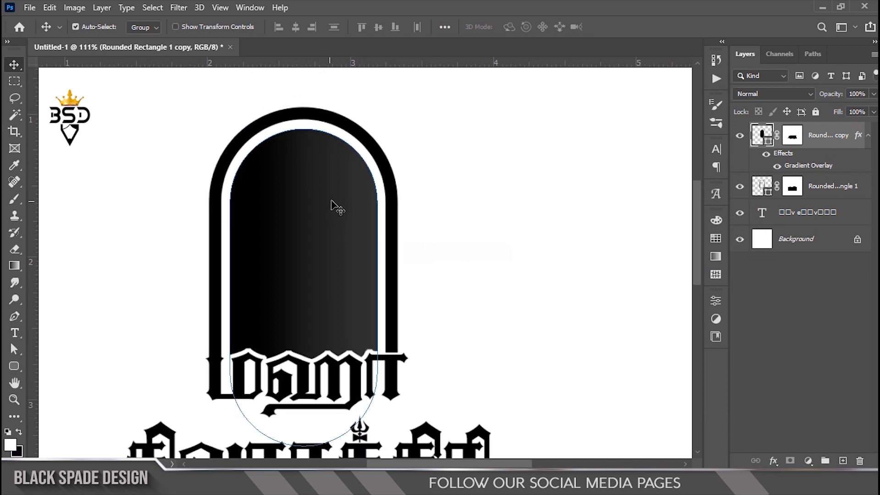
scroll(330, 373, "up", 2)
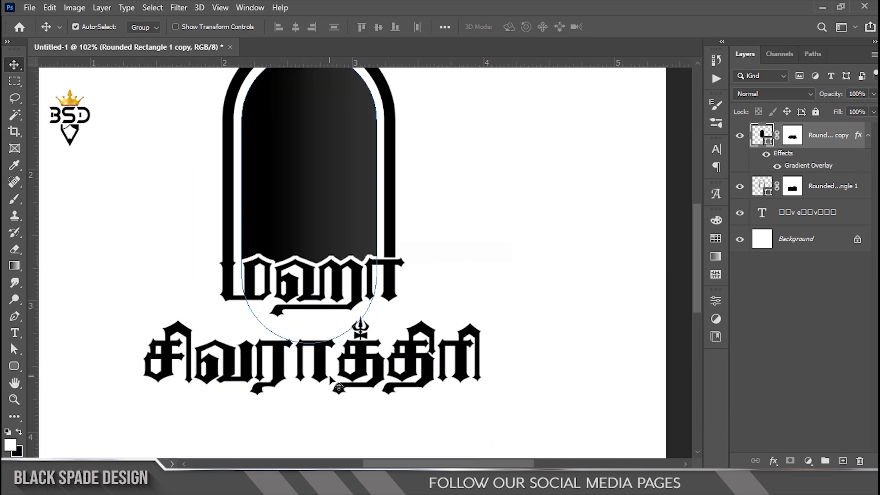
scroll(304, 196, "up", 2)
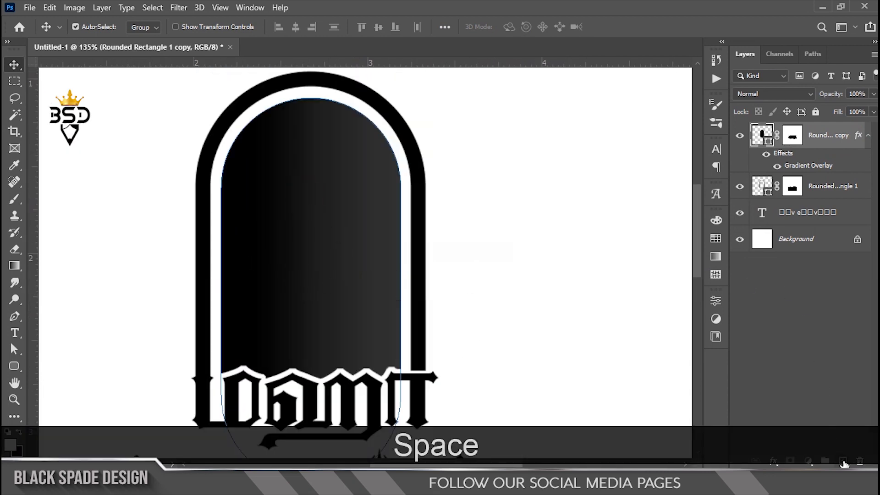
left_click(843, 462)
key("b")
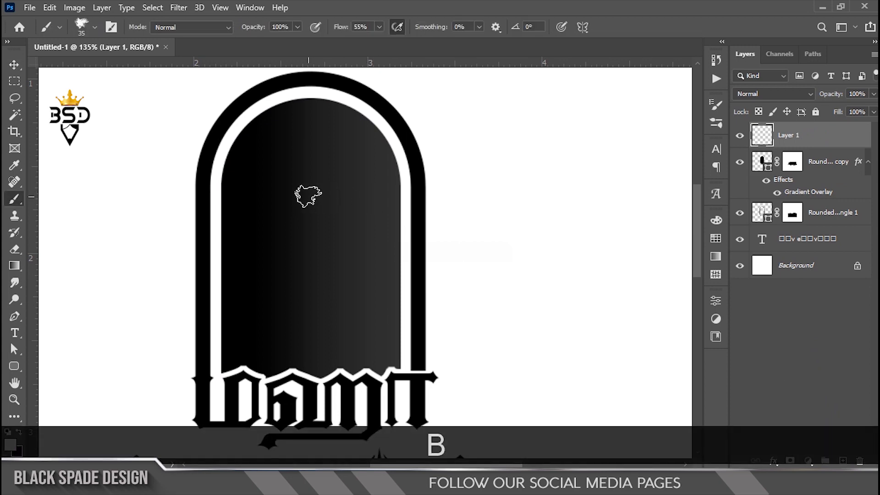
scroll(308, 196, "up", 3)
key("bracketleft")
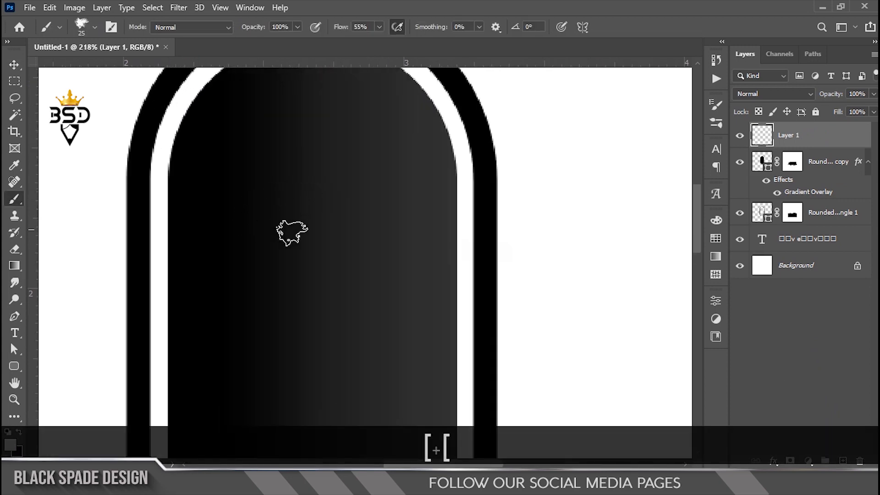
left_click(10, 444)
left_click(710, 162)
key("bracketleft")
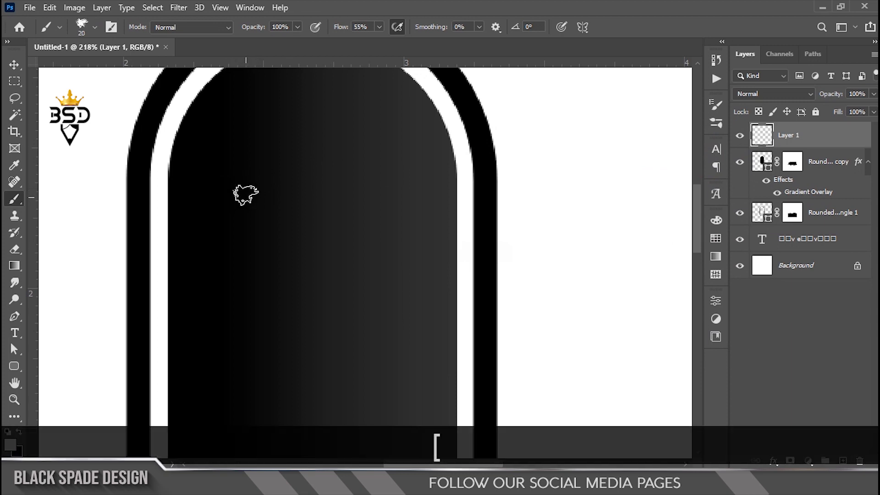
left_click_drag(321, 195, 379, 190)
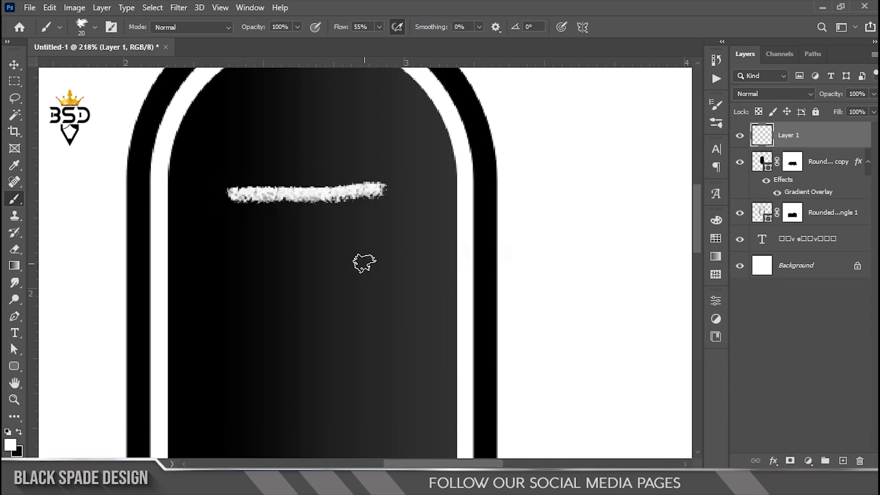
Step: Widen the white stripe to 110.43% and centre it horizontally within the inner shape
scroll(364, 262, "down", 3)
scroll(363, 253, "up", 2)
key("ctrl+t")
scroll(384, 209, "up", 2)
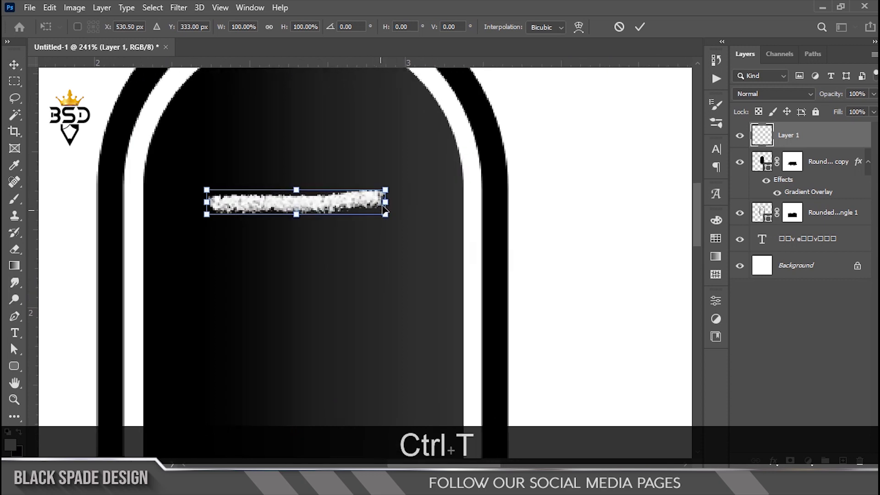
left_click_drag(387, 203, 398, 202)
left_click(326, 202)
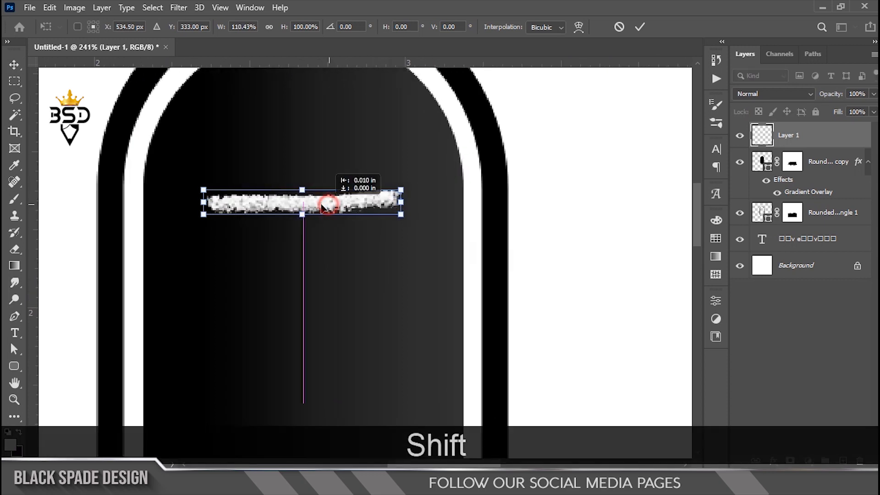
Step: Duplicate the white stripe twice below the original to form three evenly spaced lines
mouse_move(320, 205)
left_mouse_down()
mouse_move(323, 260)
mouse_move(321, 232)
left_mouse_up()
key("Return")
scroll(335, 214, "down", 5)
scroll(334, 214, "up", 2)
Step: Flip the middle stripe copy horizontally and apply the transformation
key("ctrl+t")
key("ctrl+0")
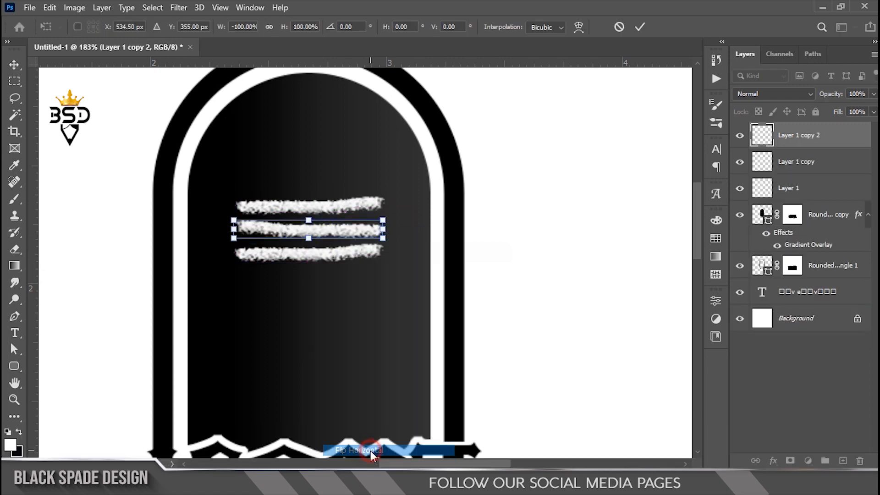
key("Return")
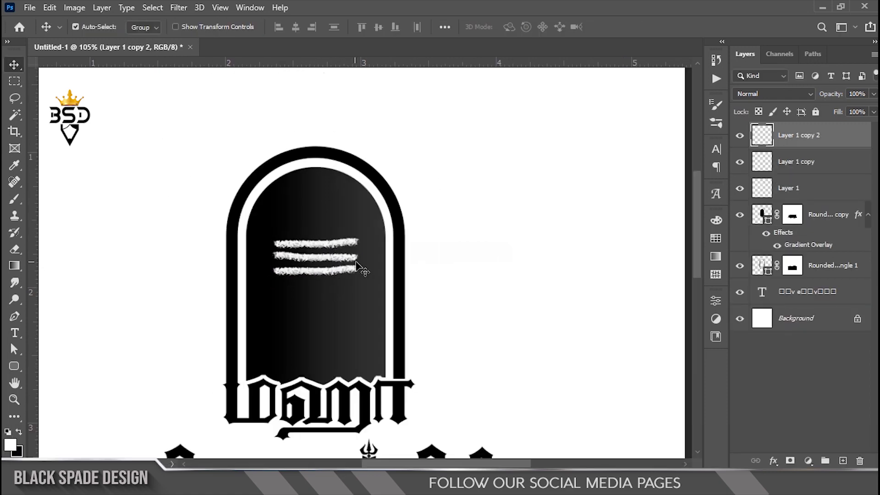
scroll(333, 261, "up", 3)
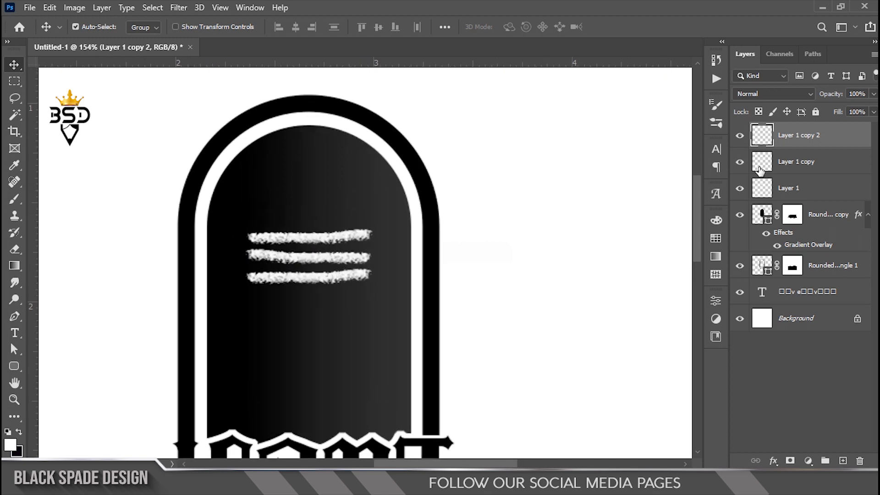
Step: Slightly enlarge the three white stripes together inside the lingam shape
left_click(788, 188, "shift")
key("ctrl+t")
left_click_drag(371, 230, 376, 228)
key("Return")
scroll(389, 248, "down", 3)
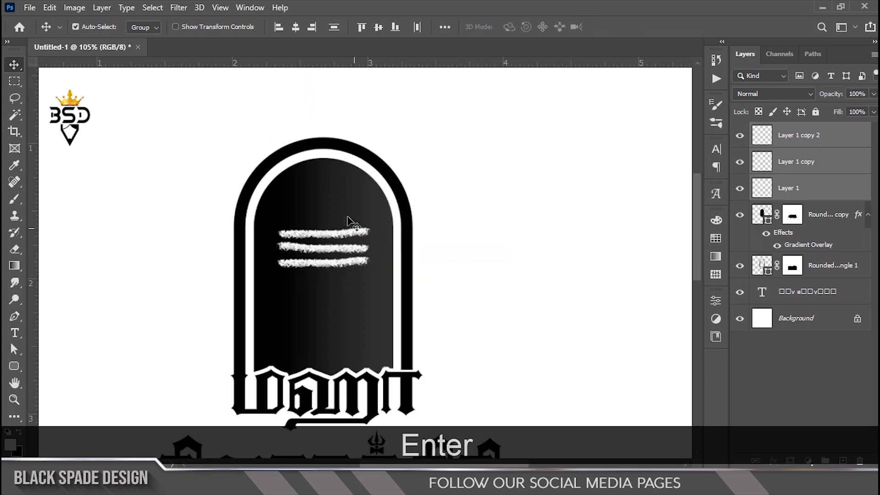
scroll(293, 265, "up", 3)
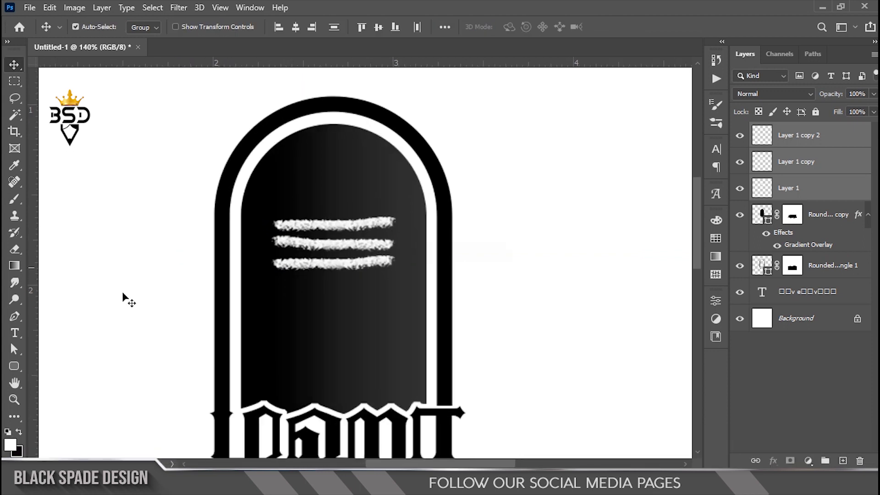
Step: Draw a white circle about 0.15 in (30 px) wide over the centre of the middle stripe, above all stripe layers
left_click(16, 366)
left_click(58, 392)
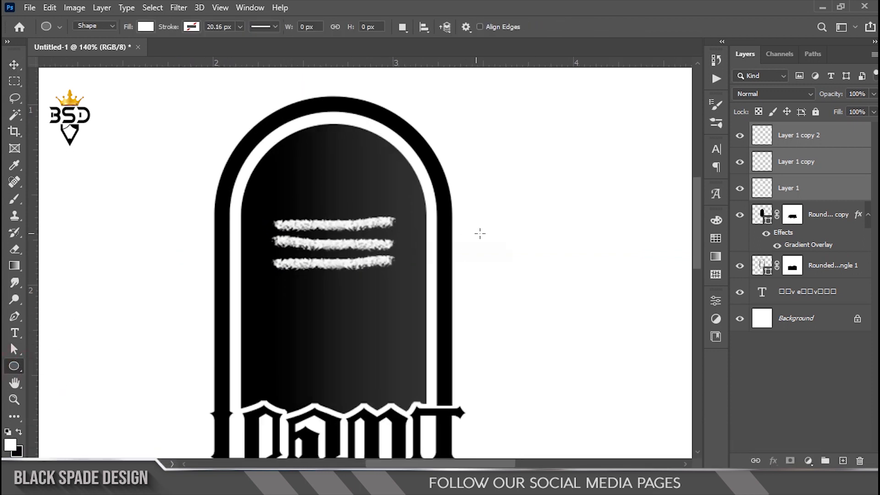
left_click(802, 136)
scroll(295, 220, "up", 2)
left_click_drag(302, 215, 321, 237)
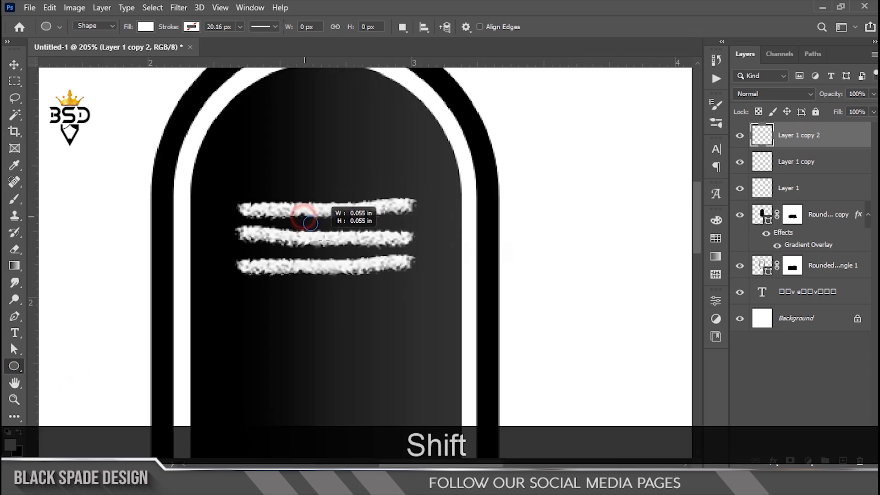
left_click_drag(343, 268, 343, 268)
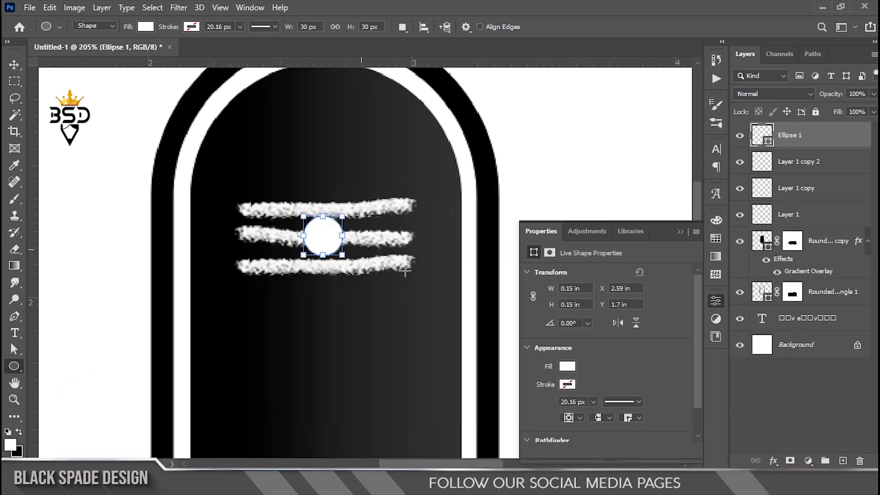
Step: Fill the circle with red and nudge it so that it sits centred on the three stripes
left_click(594, 328)
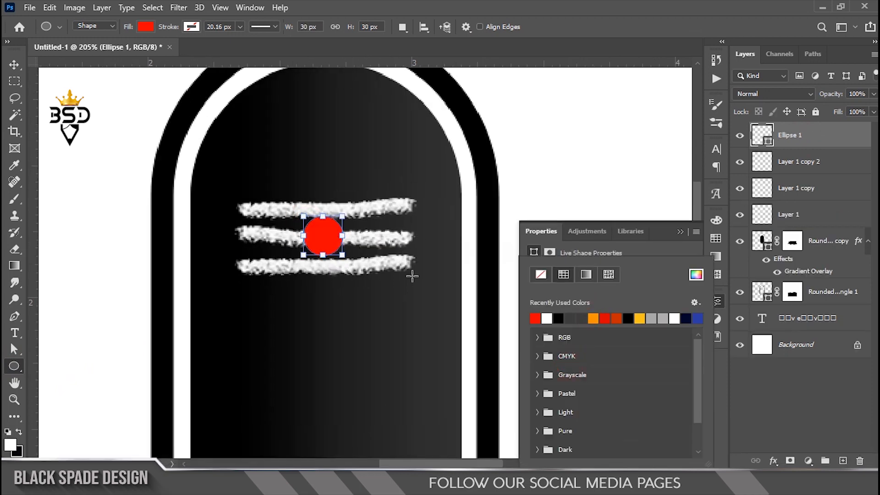
key("v")
left_click_drag(327, 249, 328, 247)
scroll(369, 236, "down", 4)
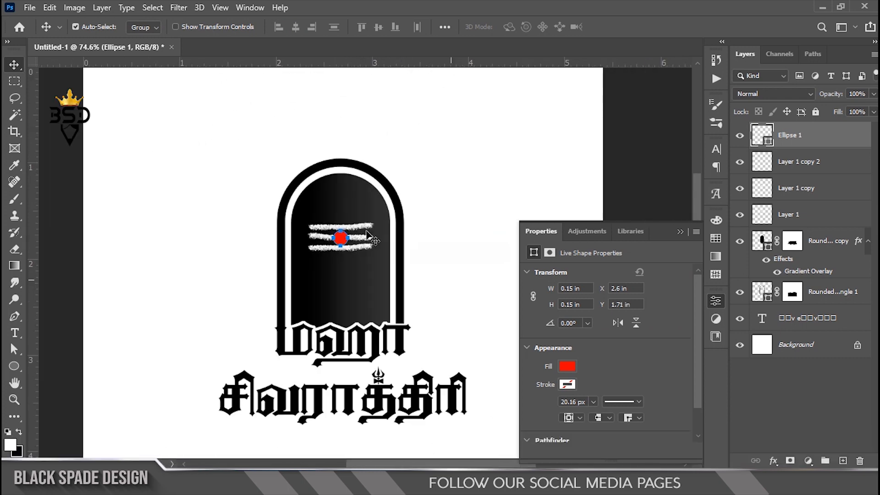
scroll(369, 236, "down", 2)
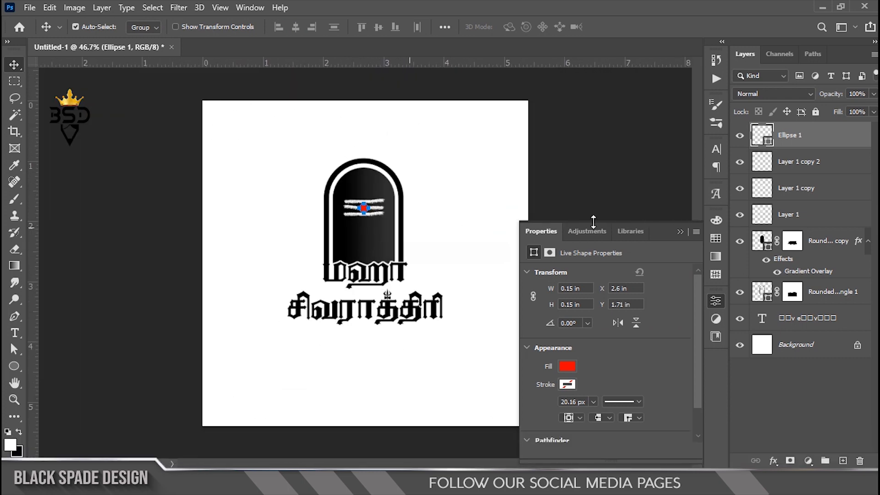
left_click(680, 232)
scroll(447, 261, "up", 2)
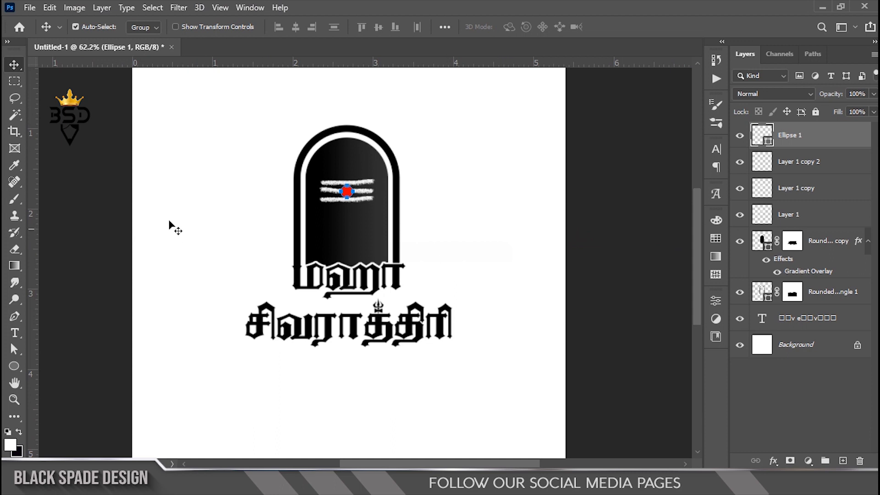
Step: Move the whole lingam and title artwork down towards the lower part of the canvas, keeping it centred horizontally
left_click(57, 155)
left_click_drag(57, 156, 532, 344)
scroll(413, 260, "down", 2)
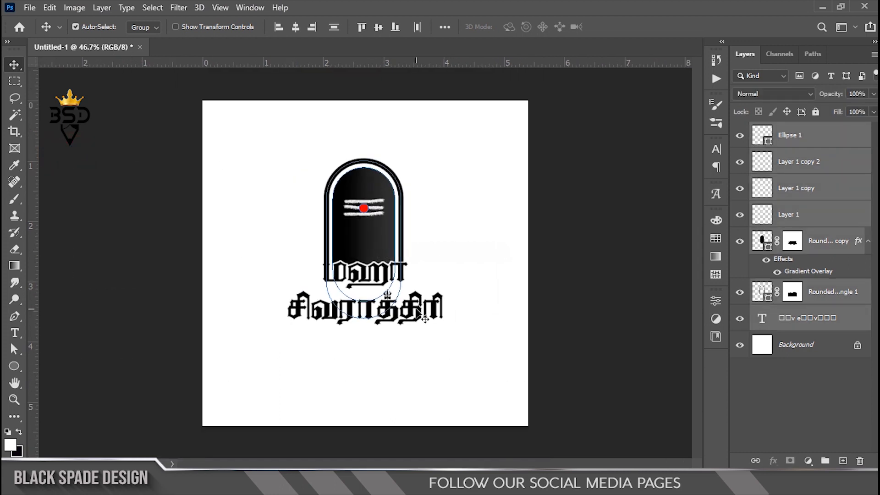
left_click_drag(366, 223, 368, 297)
left_click(536, 304)
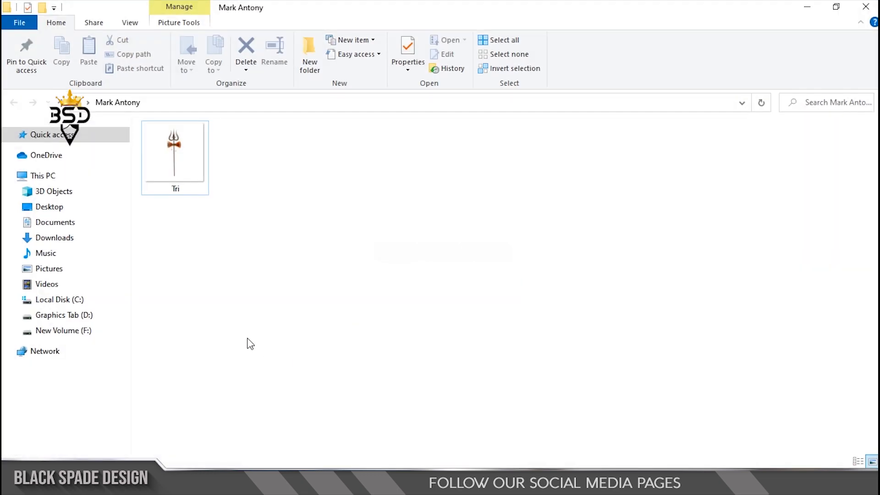
Step: Place the Tri trident image from File Explorer in the document, scale it to about 81% and centre it above the lingam
left_click(184, 155)
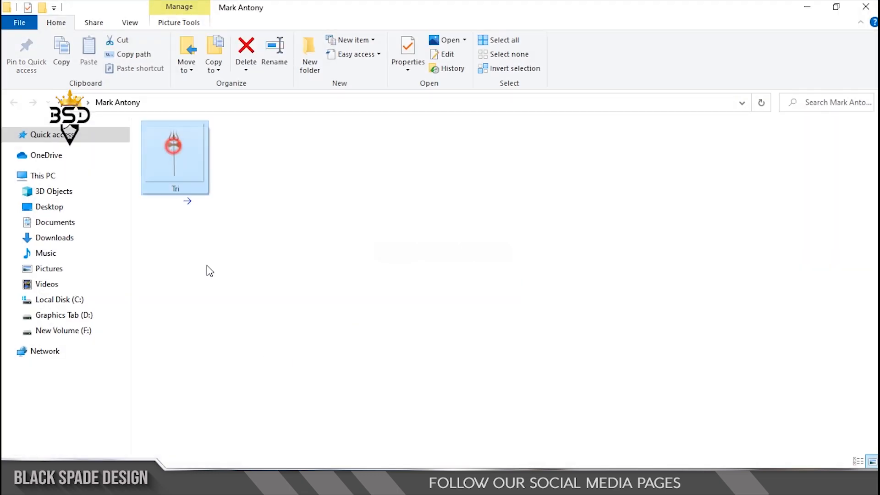
left_click_drag(173, 146, 366, 285)
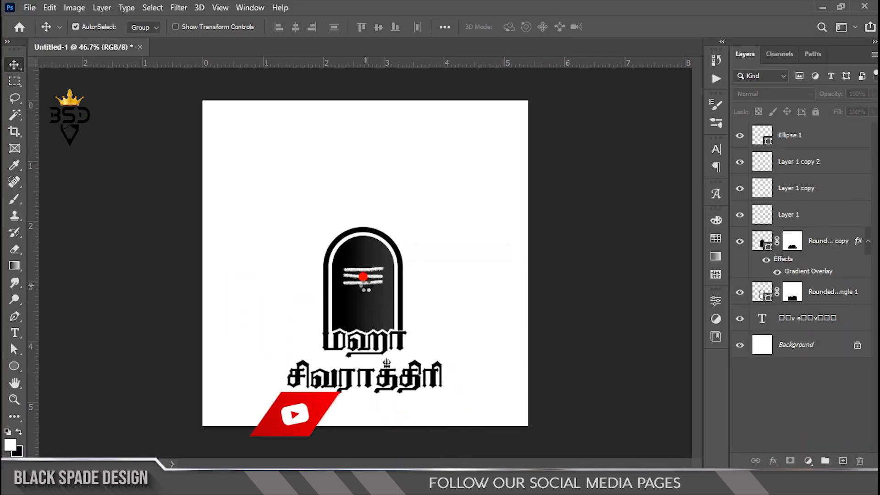
left_click_drag(529, 99, 467, 160)
left_click_drag(384, 281, 381, 235)
left_click_drag(466, 320, 495, 345)
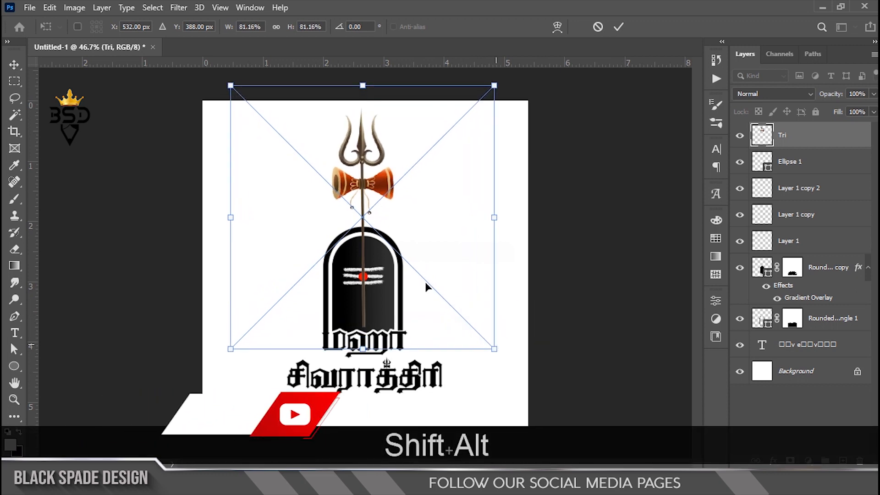
scroll(384, 238, "up", 1)
left_click_drag(381, 236, 377, 237)
key("Return")
Step: Move the Tri layer directly above the Background and mask out the part of its shaft that overlaps the arch
left_click_drag(791, 142, 786, 351)
scroll(409, 246, "up", 2)
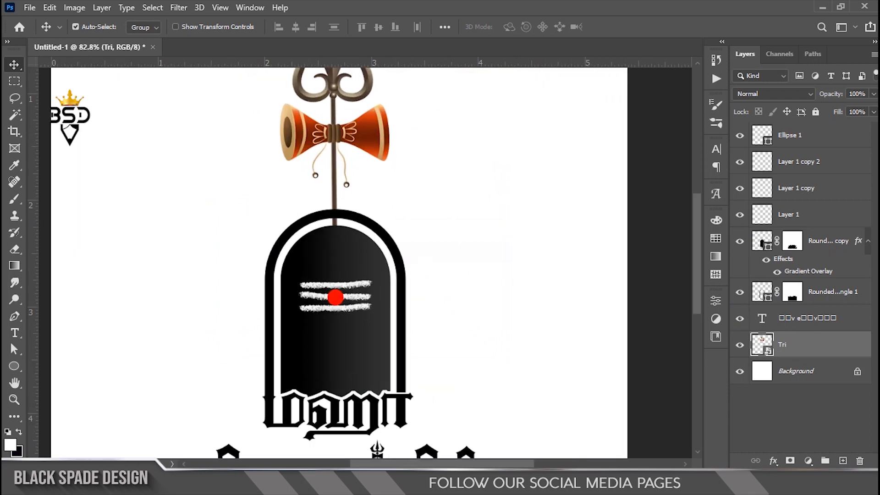
scroll(460, 257, "down", 1)
key("m")
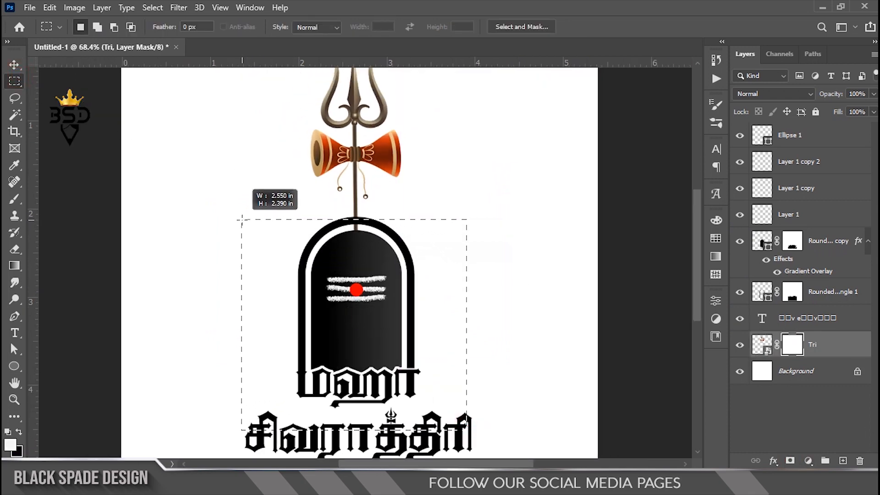
key("Delete")
key("ctrl+d")
key("v")
scroll(246, 226, "down", 2)
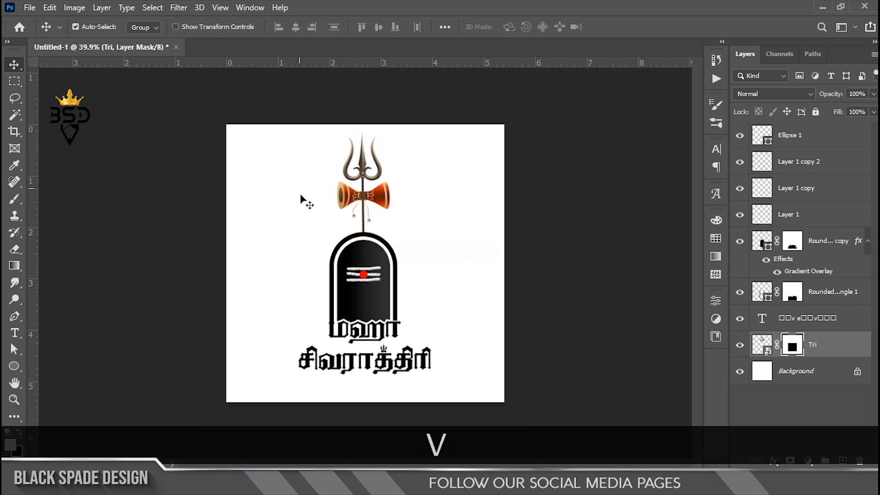
scroll(430, 296, "down", 1)
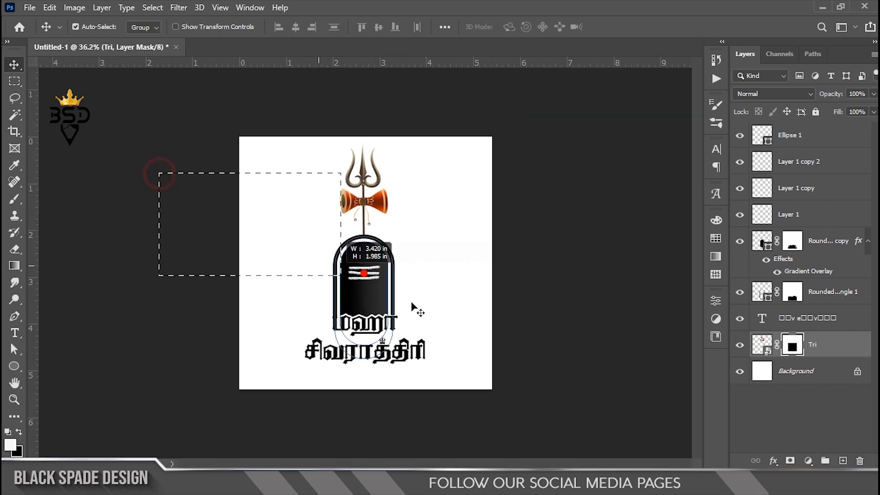
key("ctrl+t")
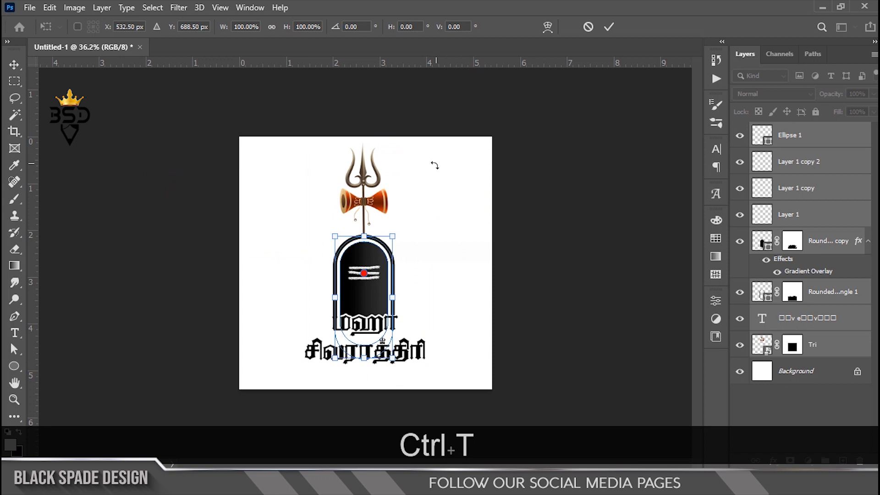
left_click(608, 32)
Step: Group all layers from Ellipse 1 down to Tri and scale the group to about 91% around its centre
left_click(796, 141)
left_click(823, 353, "shift")
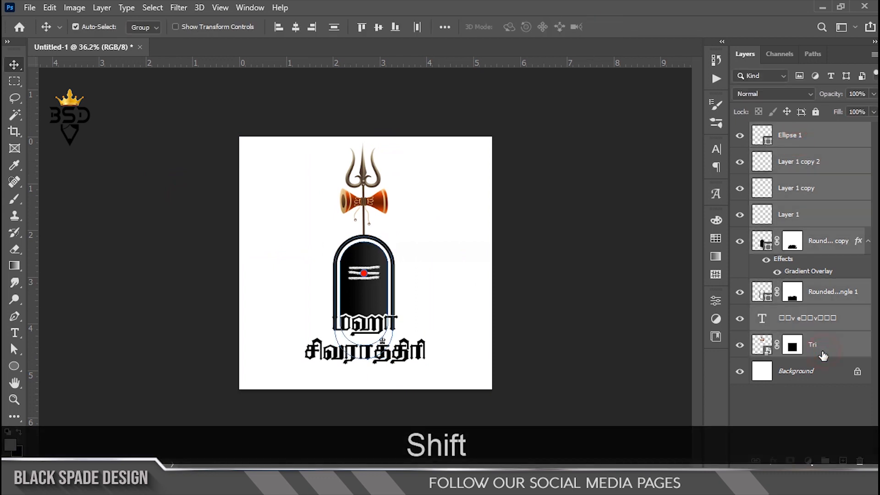
key("ctrl+g")
key("ctrl+t")
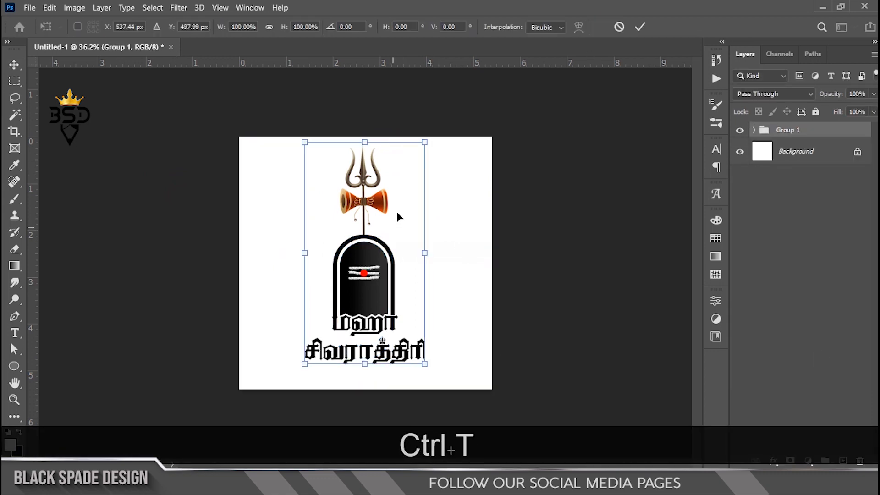
scroll(397, 211, "up", 1)
left_click_drag(431, 132, 415, 136)
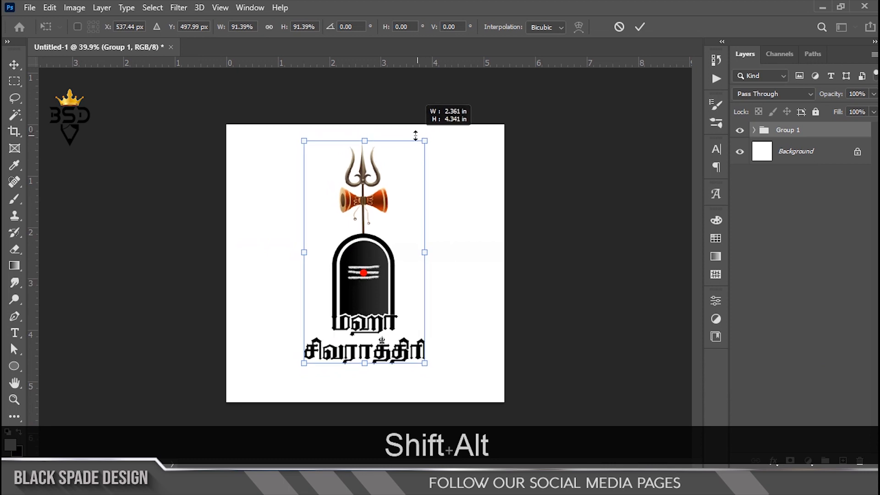
key("Return")
scroll(366, 318, "up", 6)
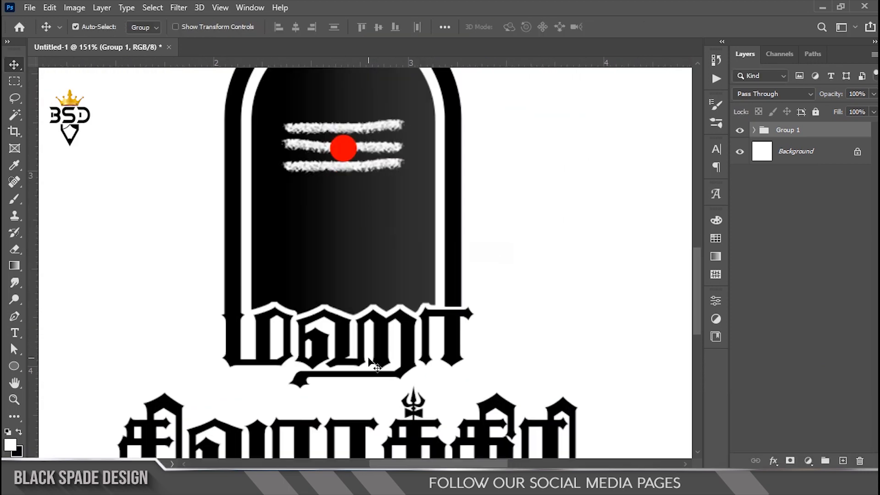
scroll(360, 339, "down", 4)
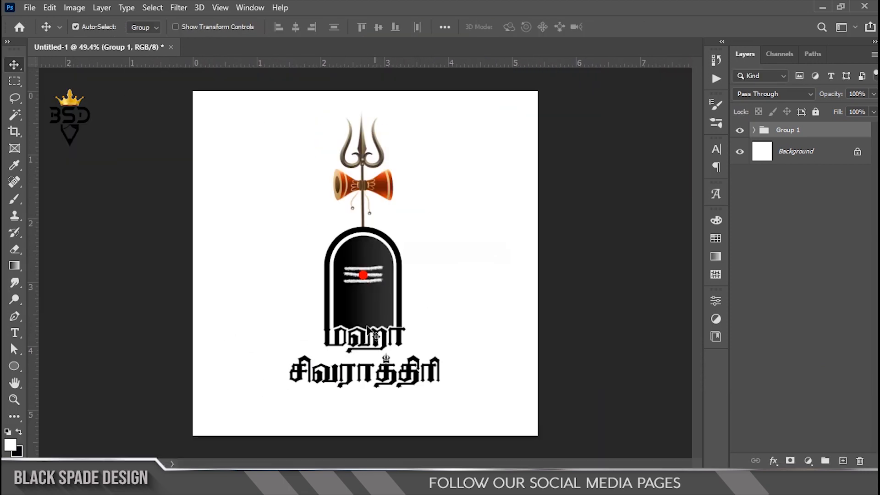
scroll(366, 352, "down", 2)
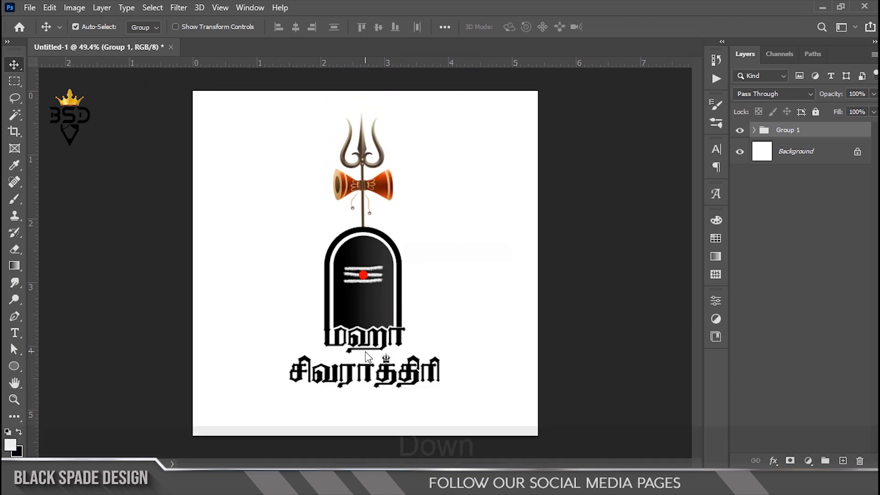